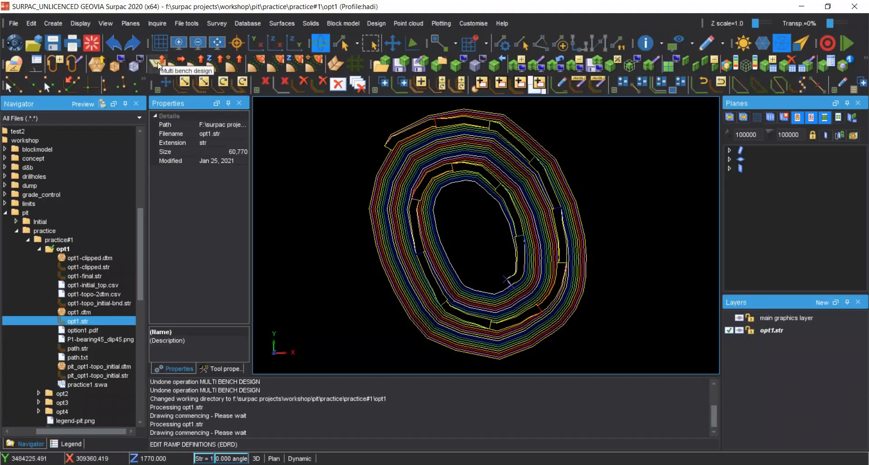
Start a multi bench design that expands string 1, segment 1 of opt1.str, and review the available design methods.
click(378, 23)
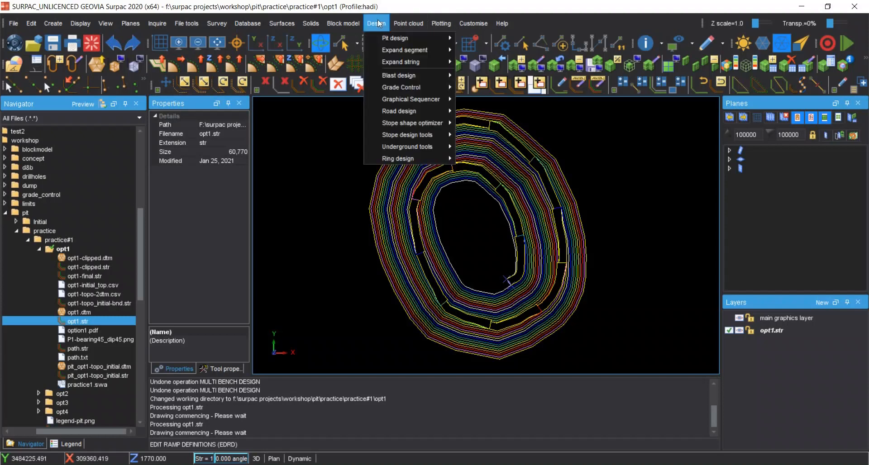
mouse_move(409, 52)
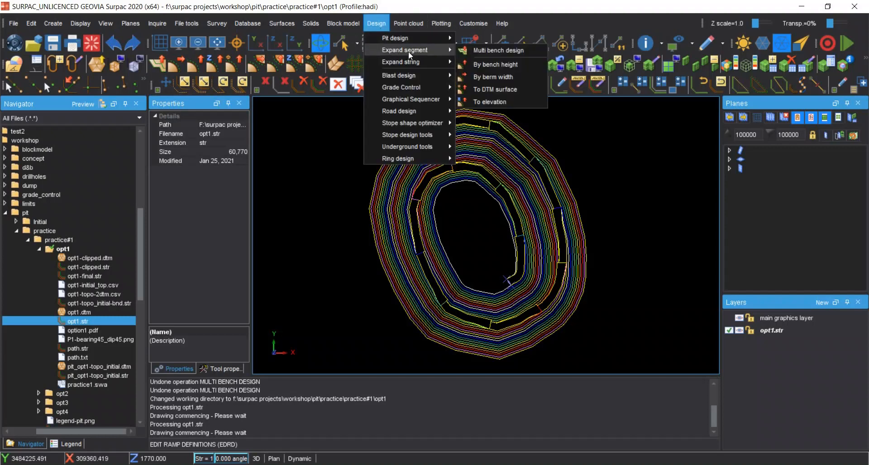
click(482, 50)
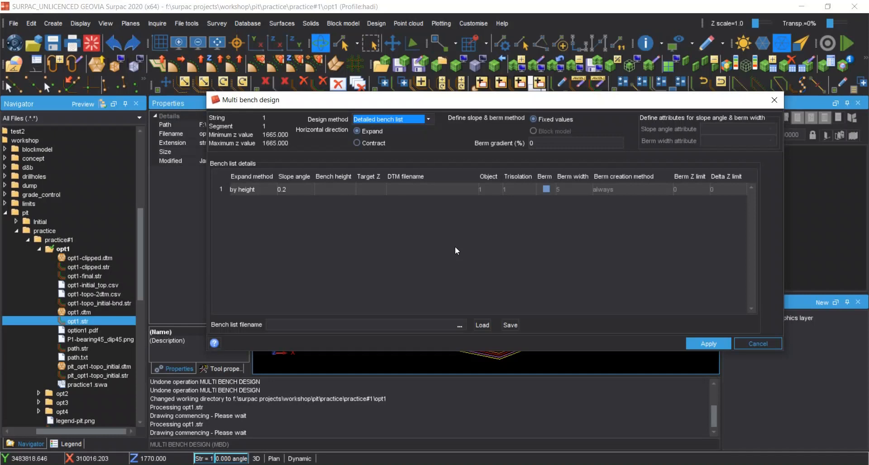
key(alt+Down)
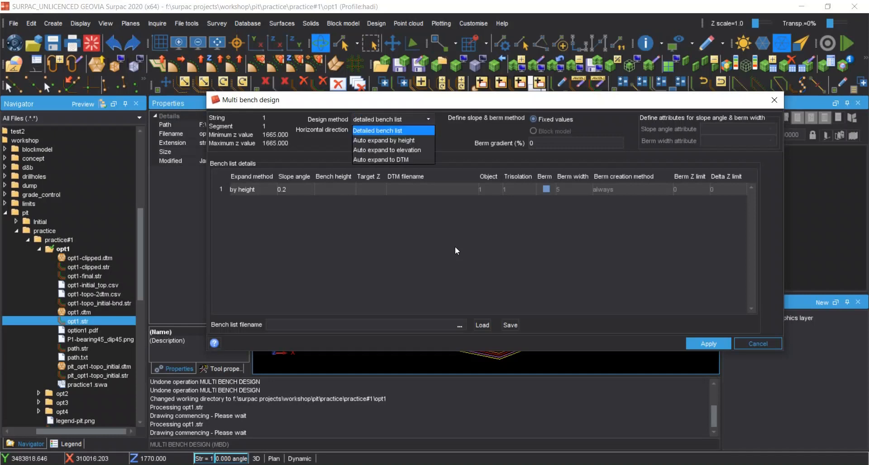
click(455, 247)
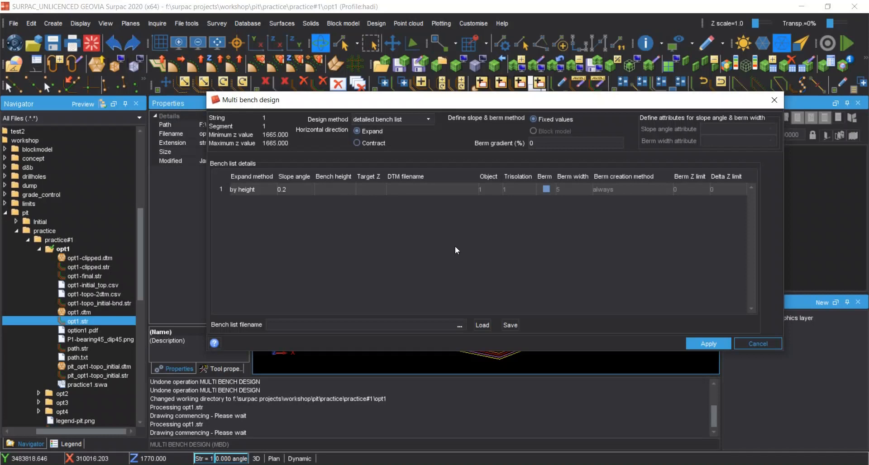
key(Tab)
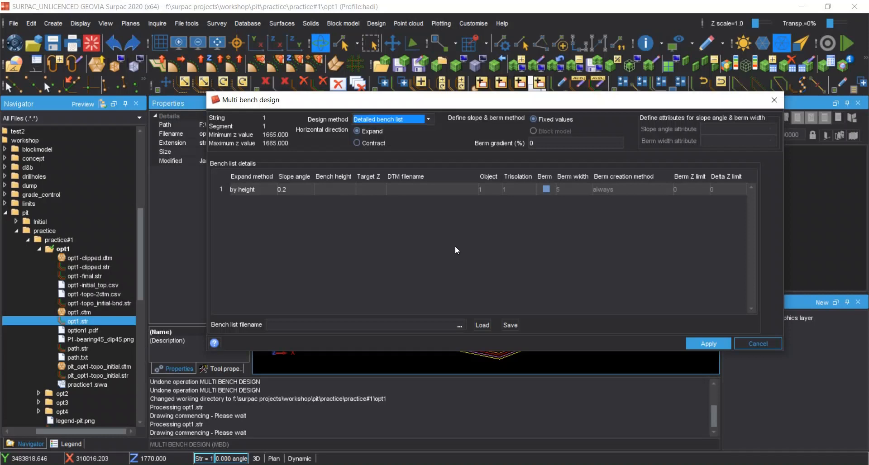
Compare the parameters offered by the Auto expand by height, Auto expand to elevation and Auto expand to DTM design methods.
click(430, 120)
click(418, 140)
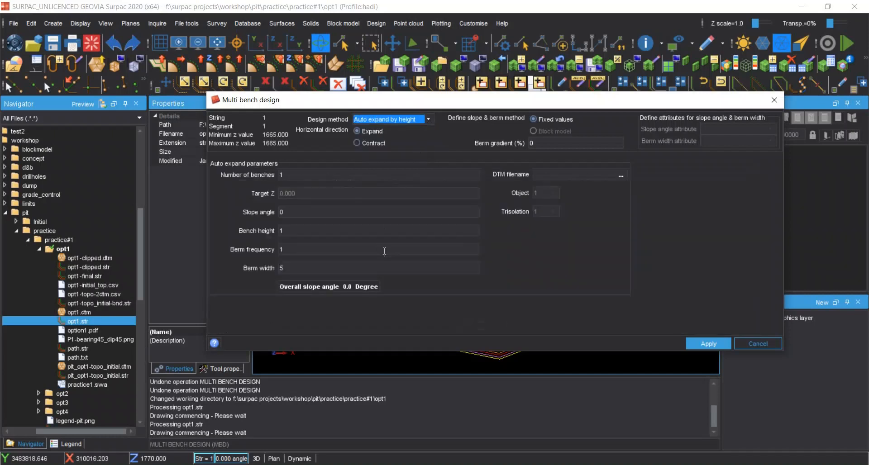
click(429, 120)
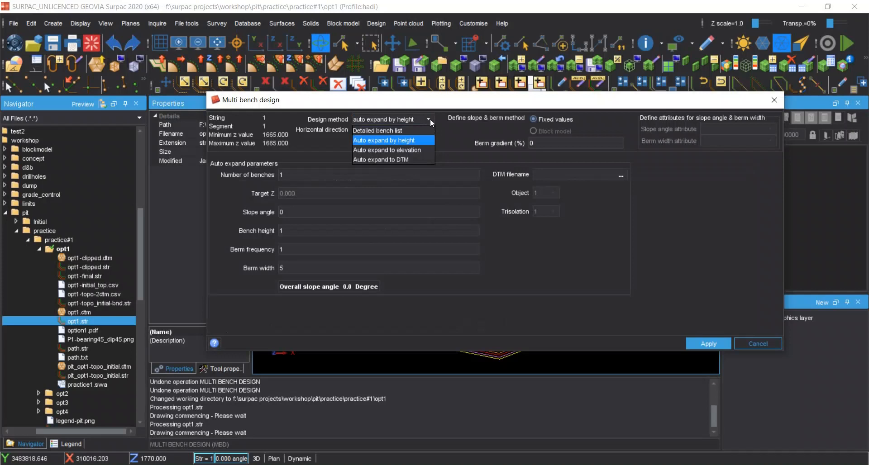
click(422, 150)
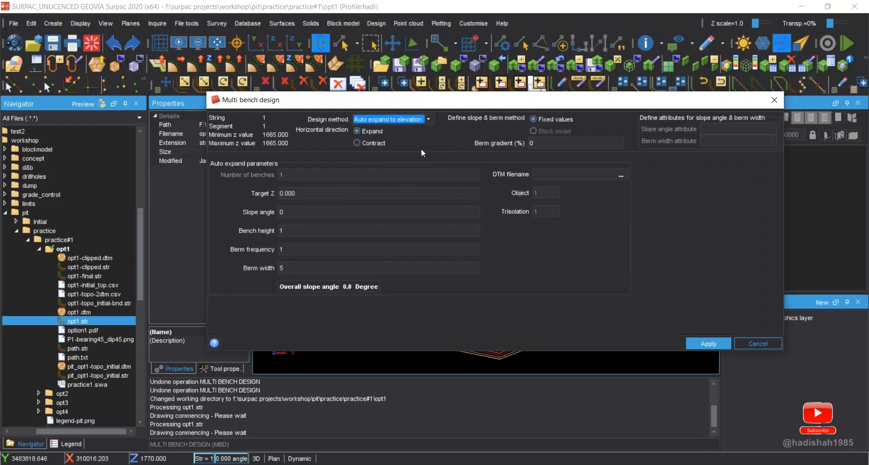
click(429, 117)
click(417, 161)
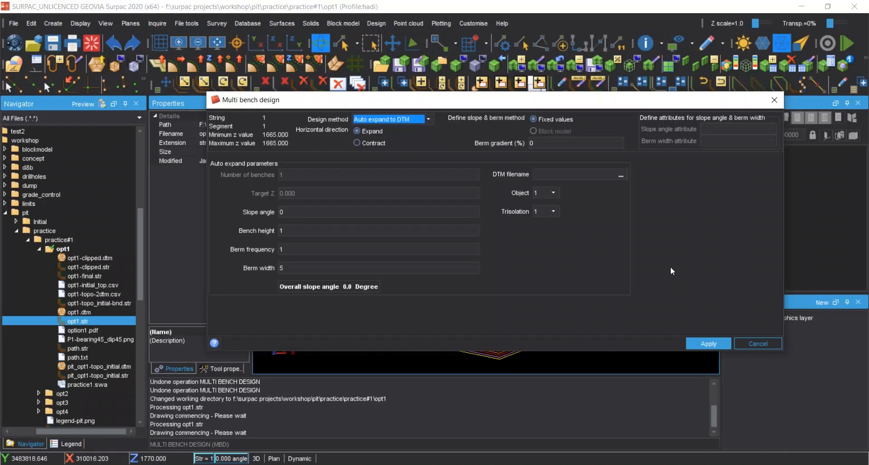
key(alt+Down)
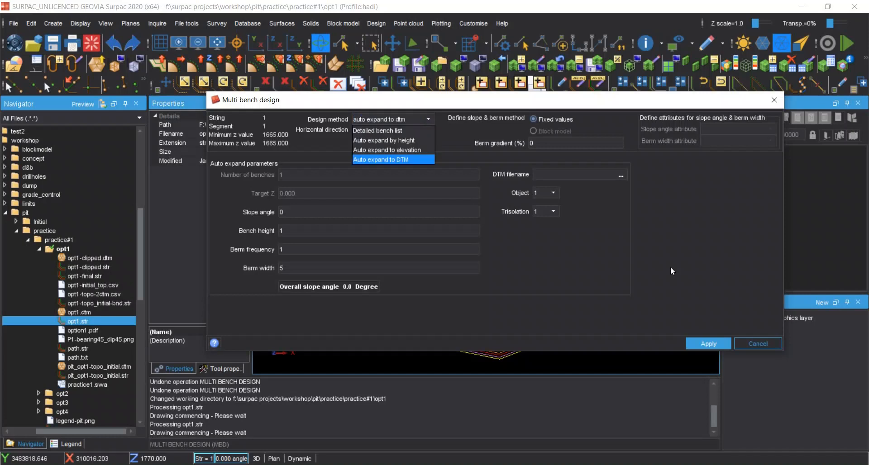
key(Return)
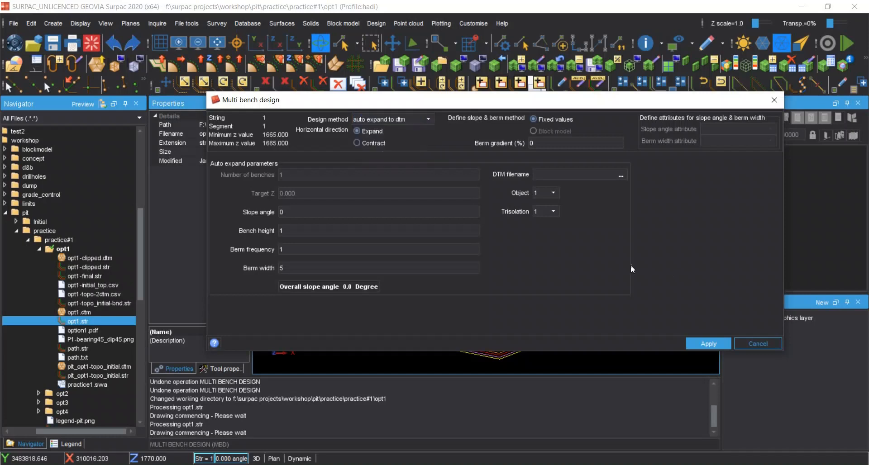
key(Down)
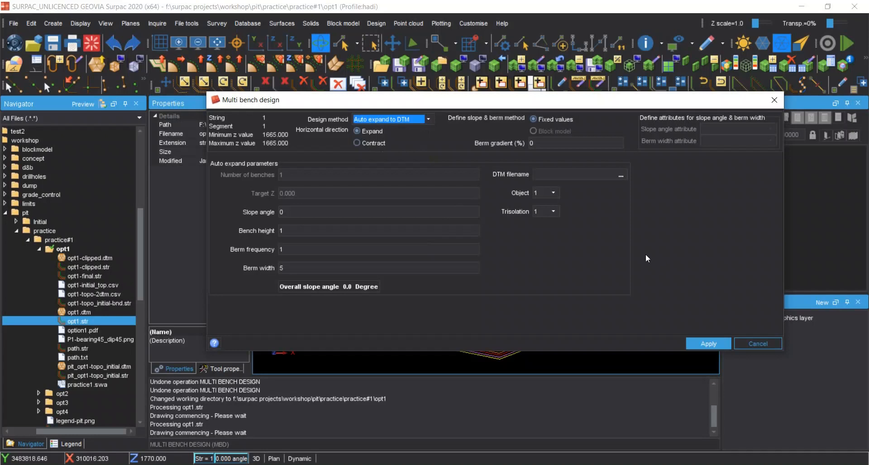
Set Auto expand to elevation with Contract direction, target Z 1605, slope angle 64, bench height 10, berm frequency 1 and berm width 6.
click(430, 119)
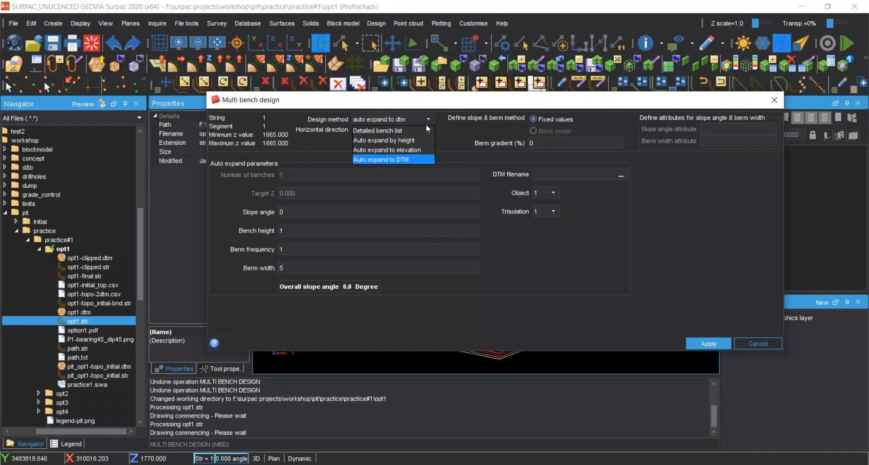
click(416, 150)
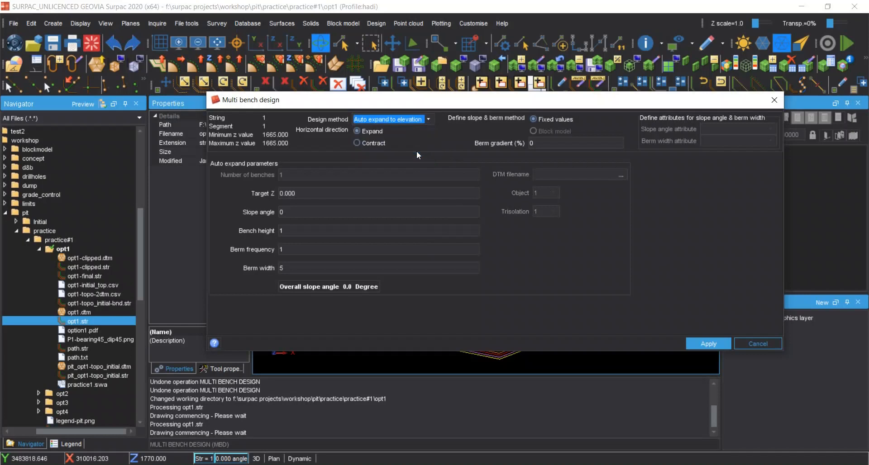
right_click(348, 213)
click(367, 230)
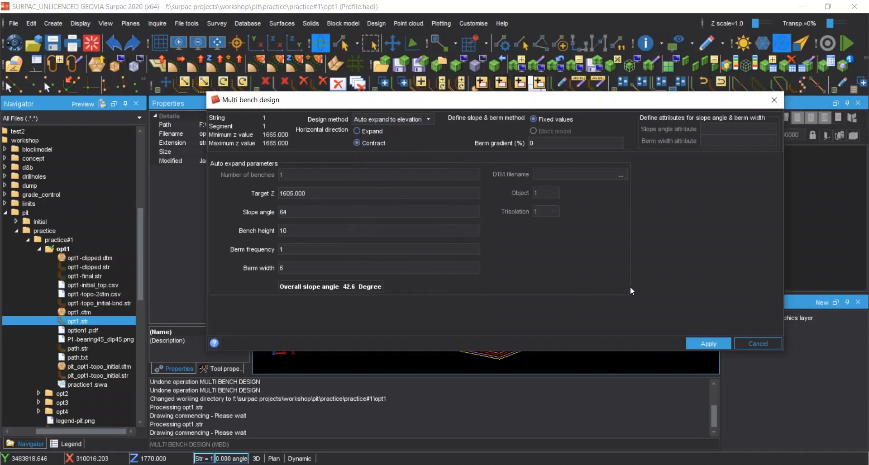
Check the pit strings behind the Multi bench design dialog and apply the design.
drag(605, 101, 611, 348)
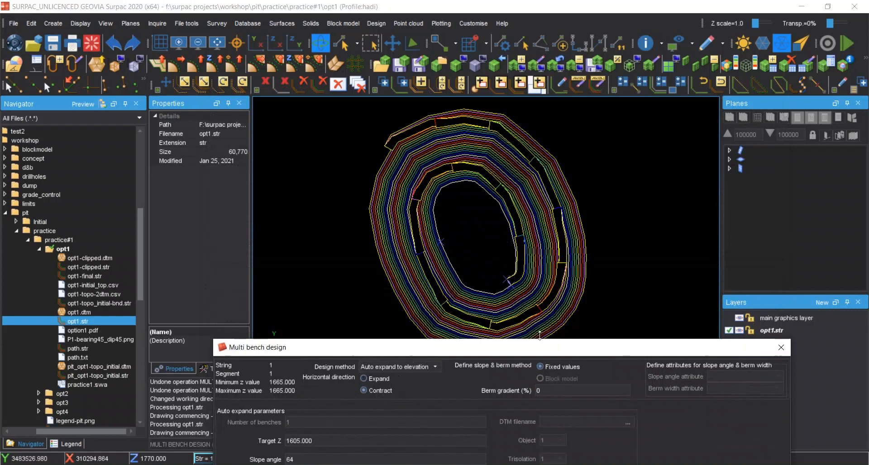
key(ctrl+a)
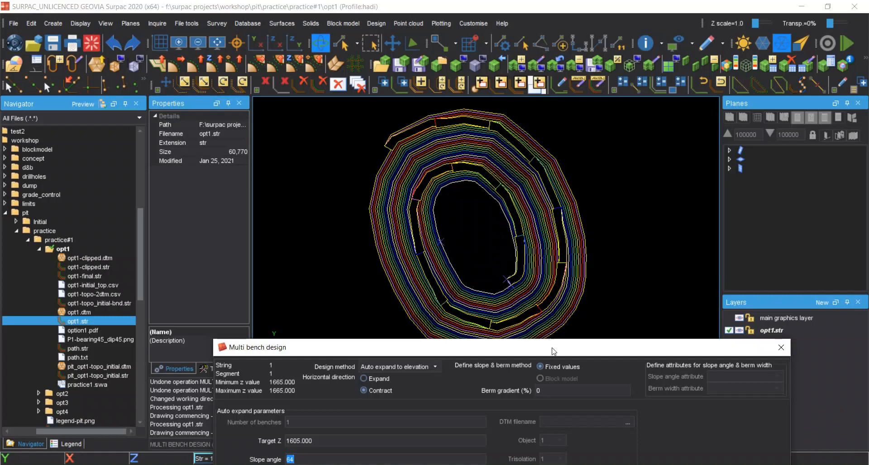
drag(553, 349, 506, 82)
click(662, 327)
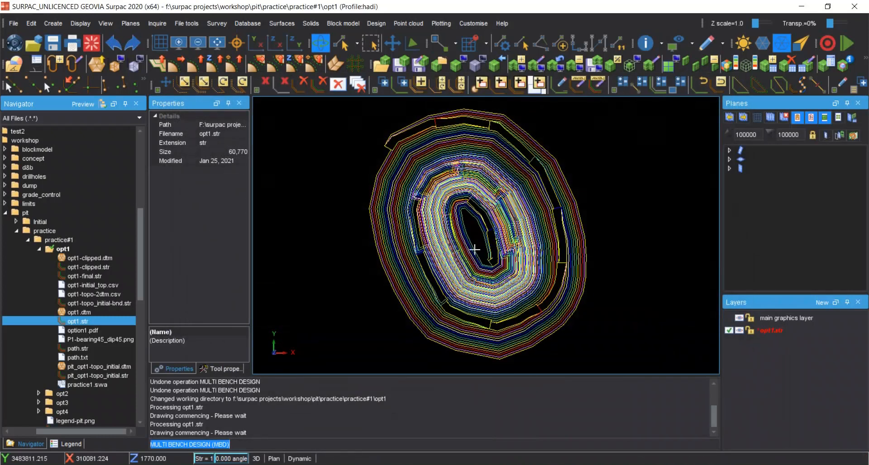
Examine the generated bench strings in plan view, especially around the narrow pit bottom and its ramp end.
scroll(477, 242, up, 3)
middle_drag(477, 242, 482, 252)
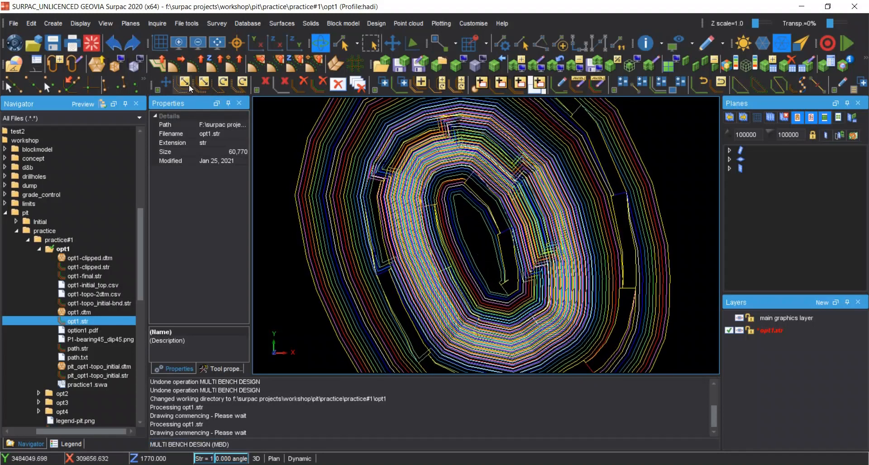
click(177, 64)
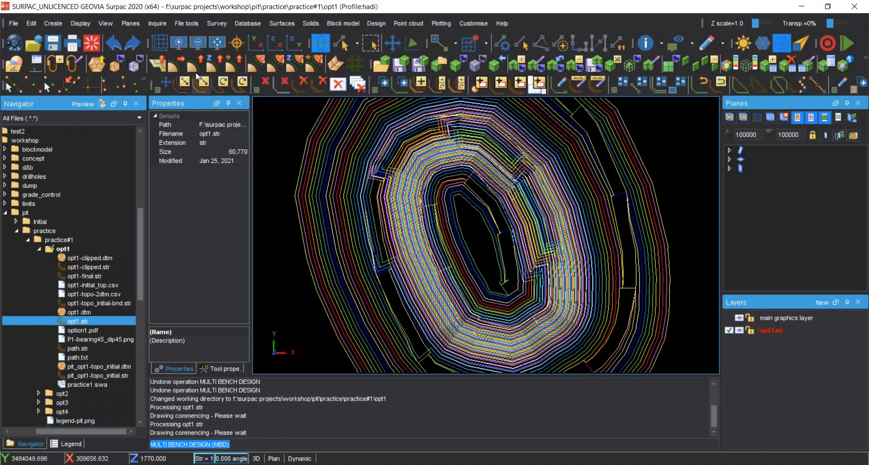
scroll(509, 285, up, 3)
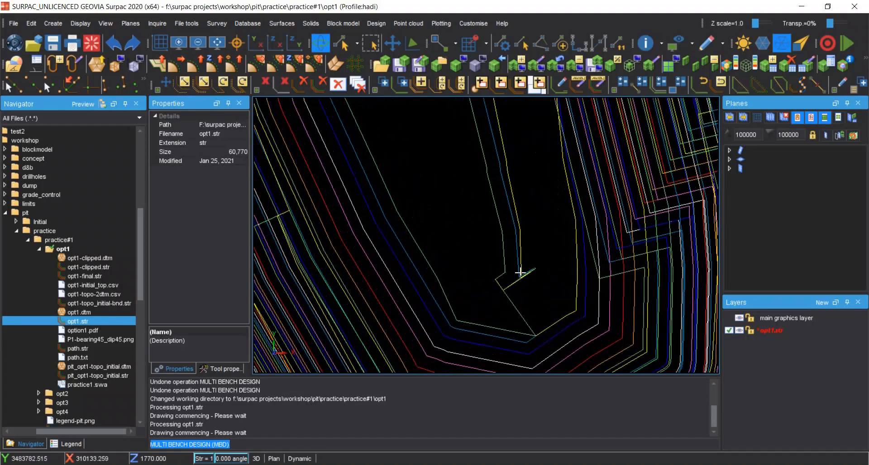
scroll(525, 272, up, 1)
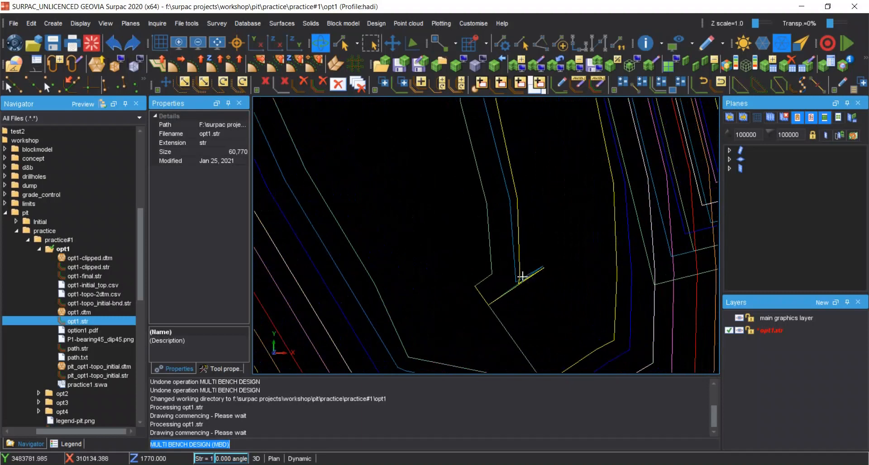
scroll(522, 276, down, 2)
scroll(511, 254, up, 3)
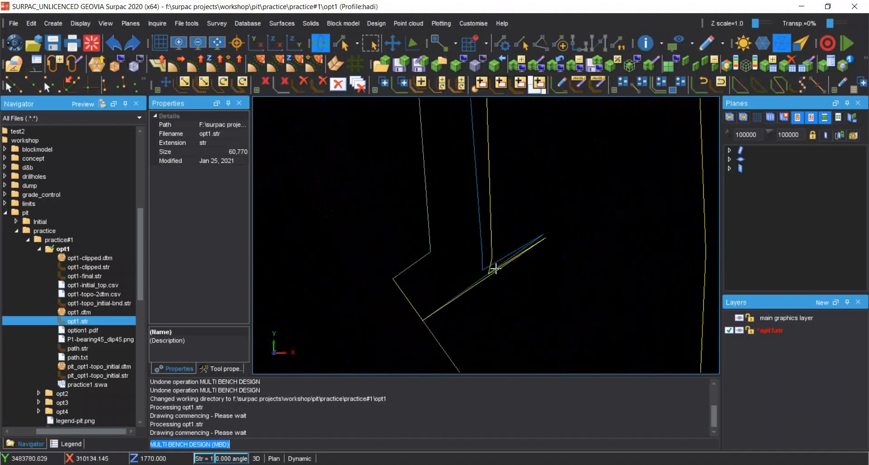
scroll(498, 267, down, 3)
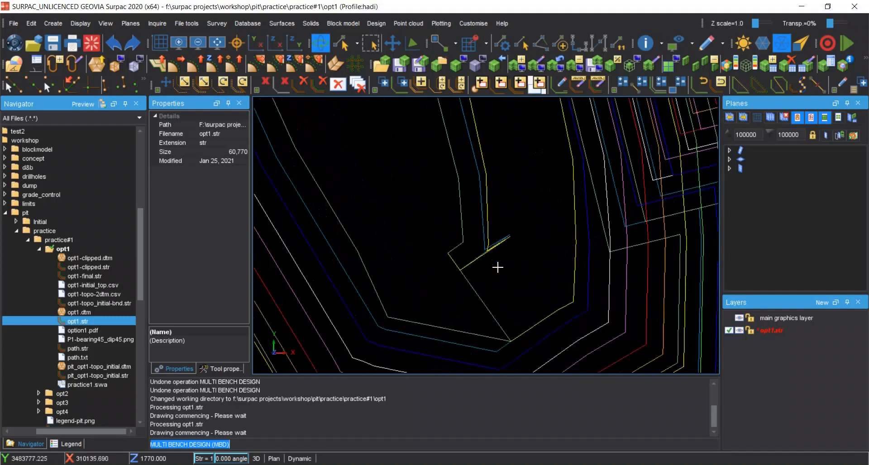
middle_drag(473, 214, 482, 262)
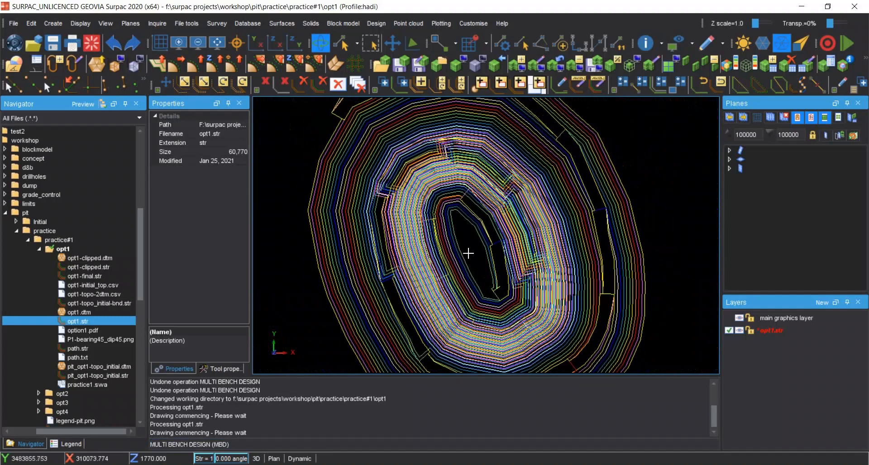
scroll(454, 254, up, 1)
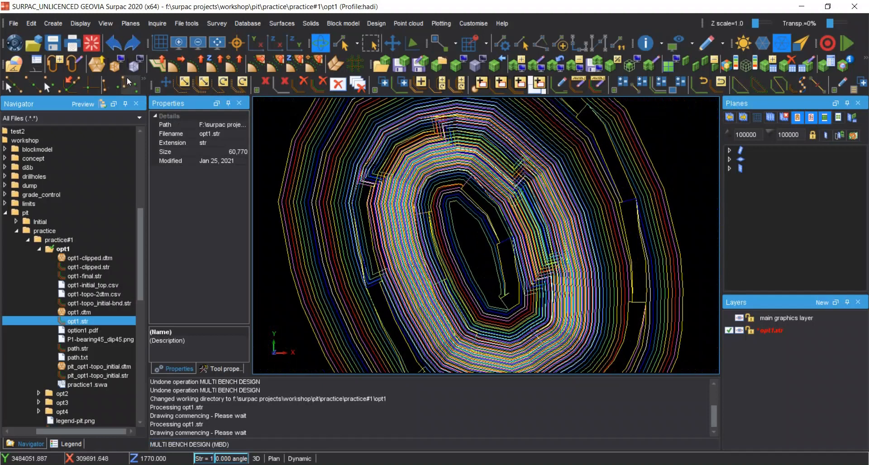
Set a camera target on the pit and examine the densely spaced bench and ramp strings in 3D.
click(239, 48)
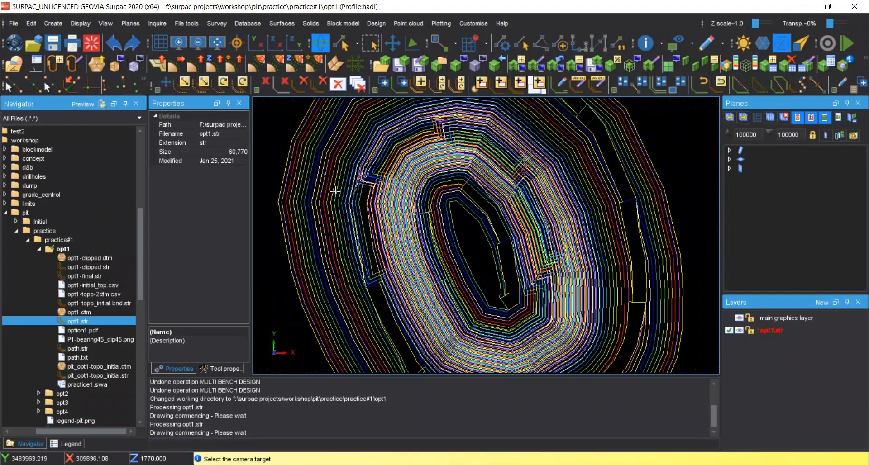
click(375, 240)
drag(447, 257, 507, 271)
scroll(481, 243, up, 3)
middle_drag(462, 277, 483, 225)
middle_drag(513, 268, 489, 251)
scroll(474, 277, up, 5)
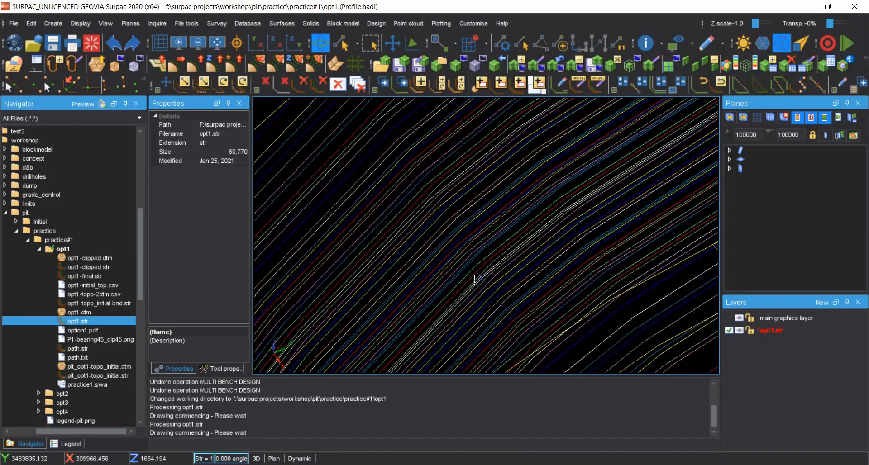
scroll(487, 274, up, 2)
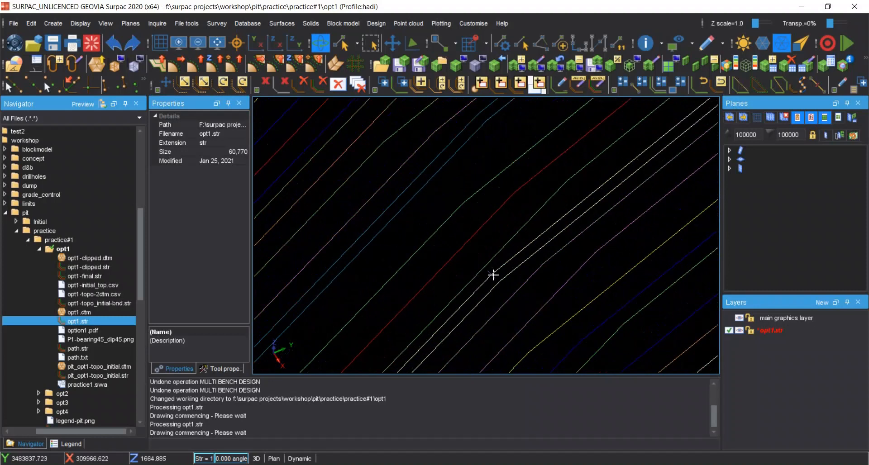
scroll(493, 275, down, 5)
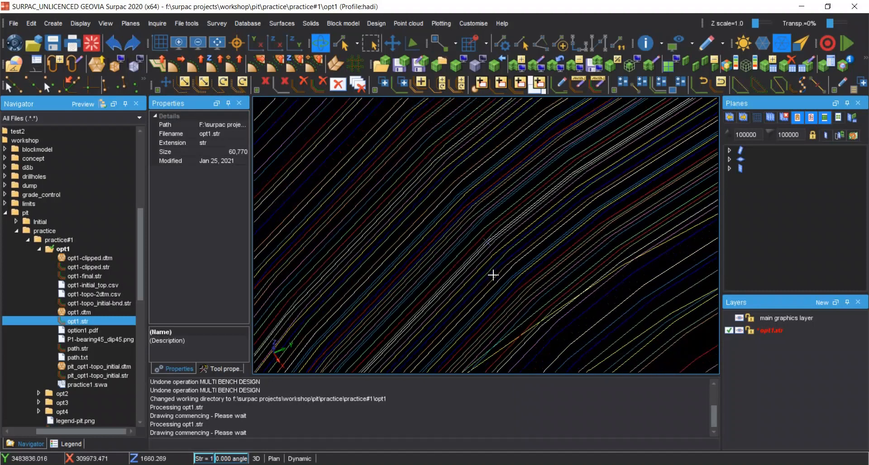
middle_drag(470, 246, 510, 306)
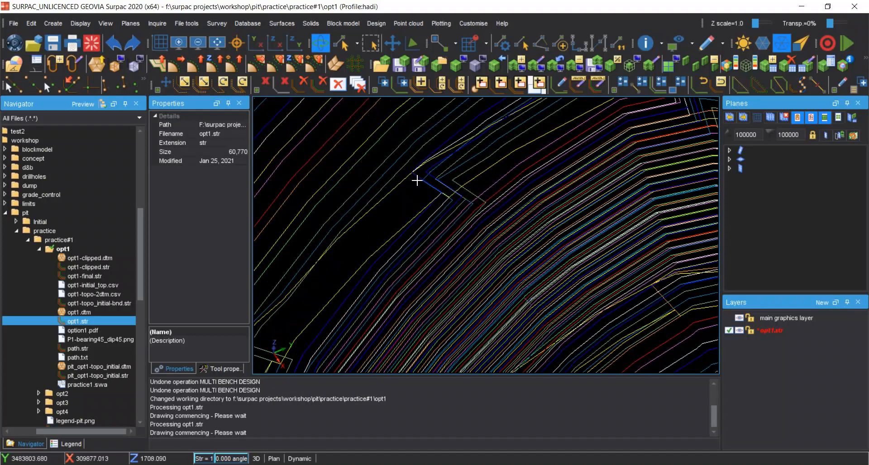
Select the white string 1 segment among the closely spaced bench lines to inspect its properties.
key(Escape)
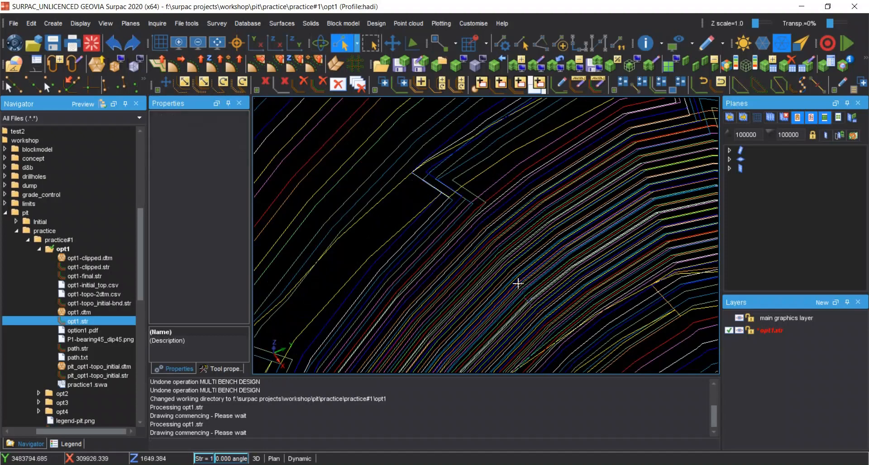
scroll(528, 301, up, 3)
scroll(538, 299, up, 5)
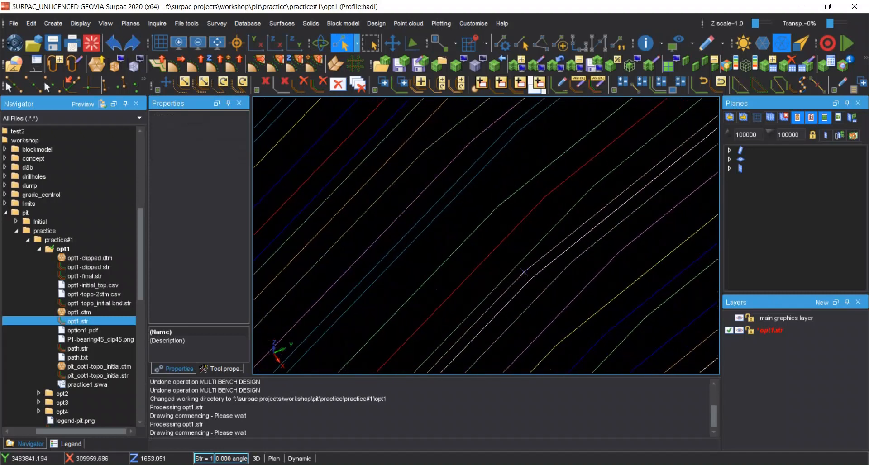
click(528, 270)
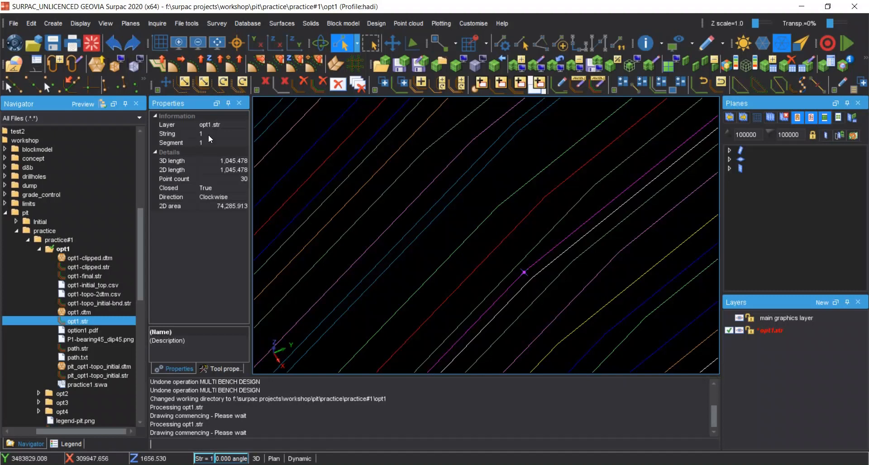
Switch the selection mode to whole strings and select string 1 to inspect its extent in the pit.
key(Escape)
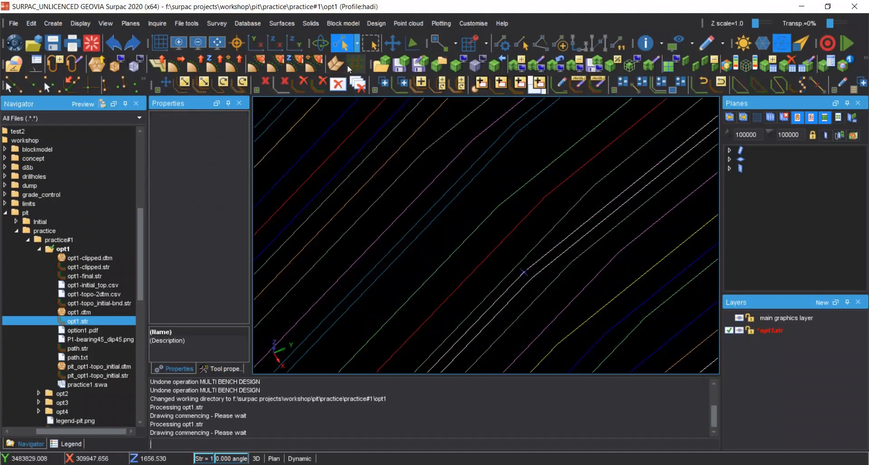
click(357, 44)
click(365, 94)
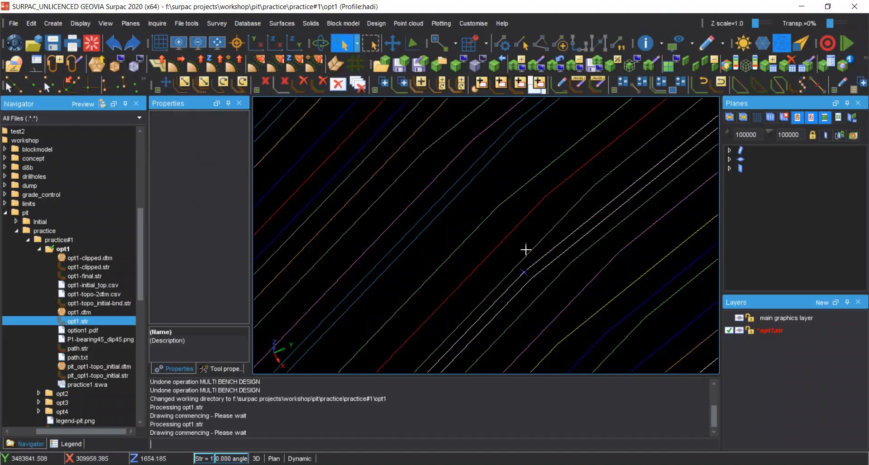
click(536, 261)
scroll(537, 262, down, 5)
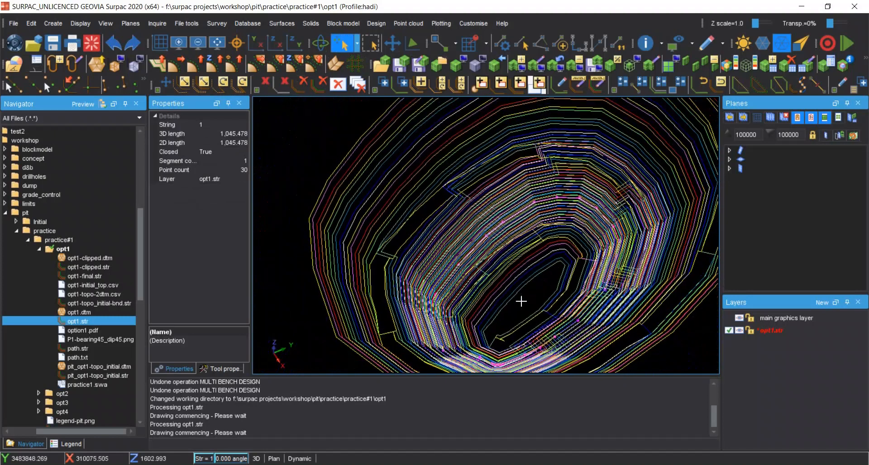
scroll(516, 299, up, 5)
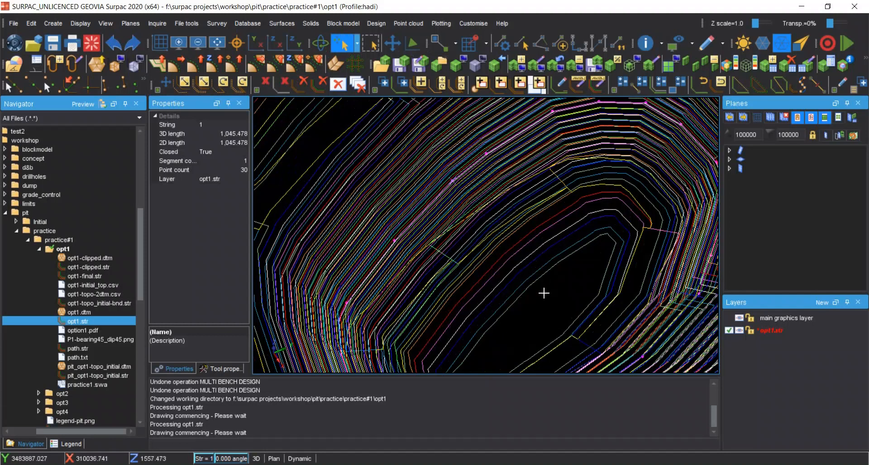
middle_drag(530, 287, 557, 334)
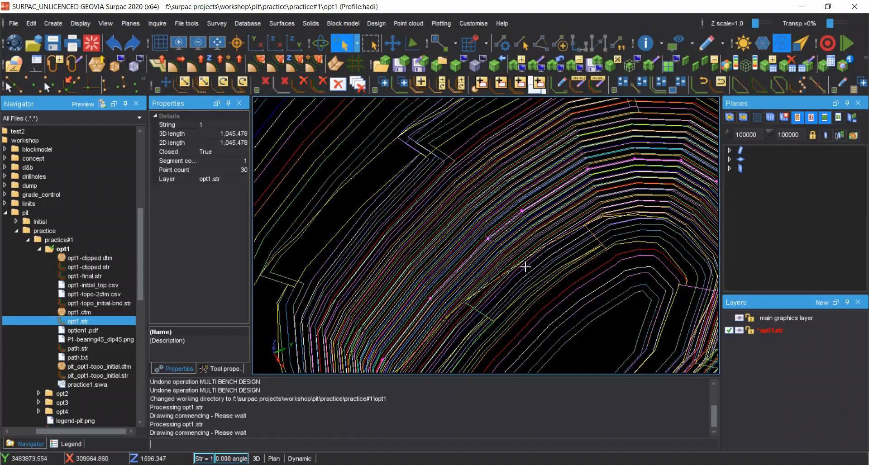
Select the whole string passing through the stepped ramp corner on the upper benches to inspect its properties.
middle_drag(438, 178, 450, 275)
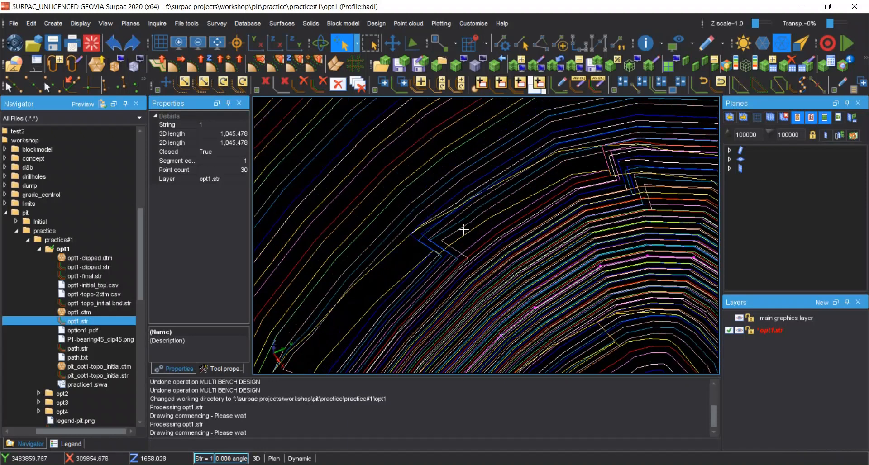
scroll(463, 231, up, 3)
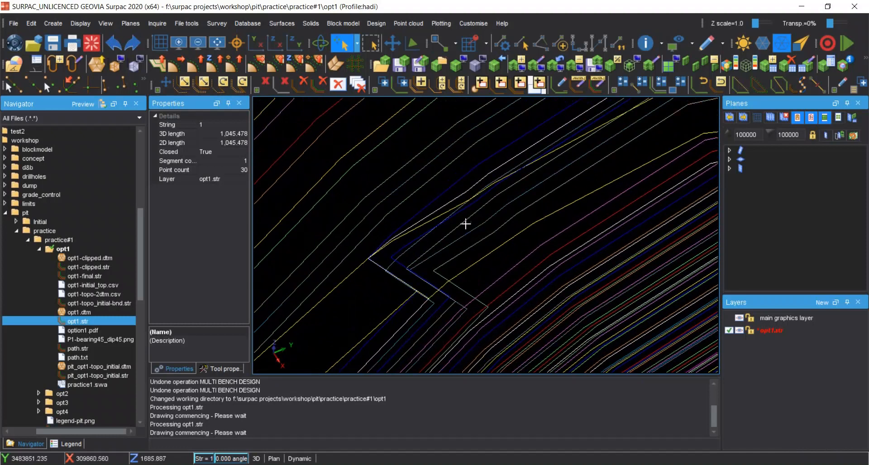
click(396, 248)
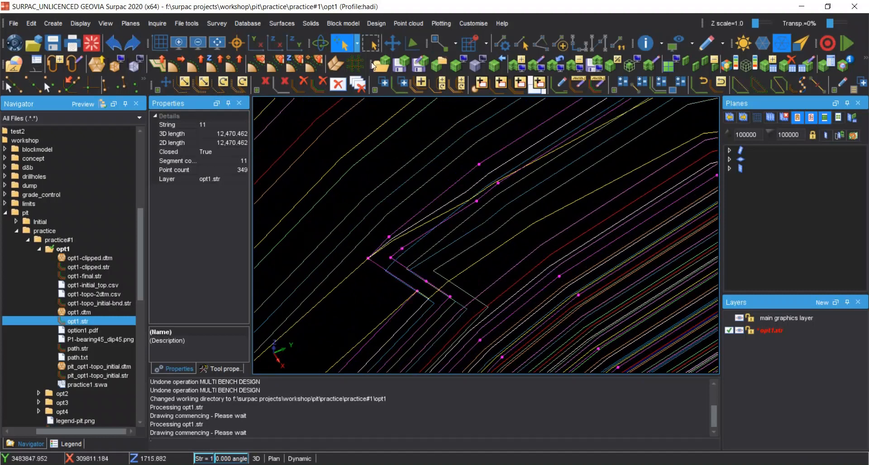
Switch to segment selection and inspect the properties of individual segments of strings 11 and 10 at the ramp corner.
click(357, 43)
click(360, 84)
click(408, 245)
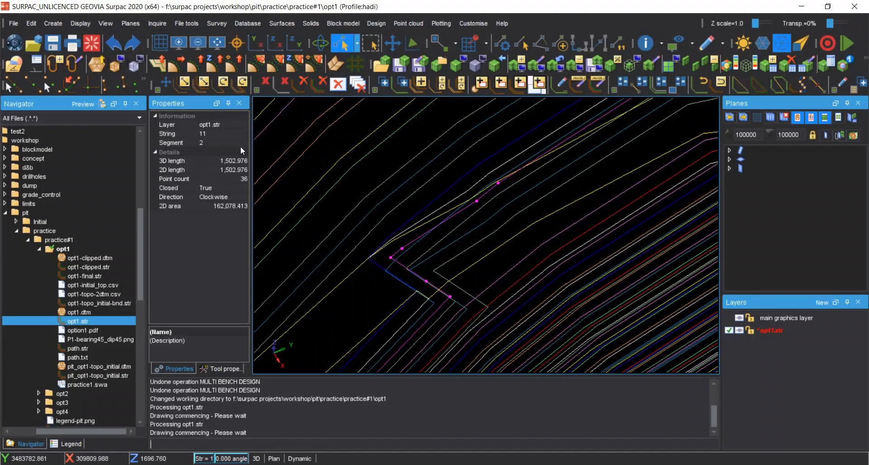
click(450, 193)
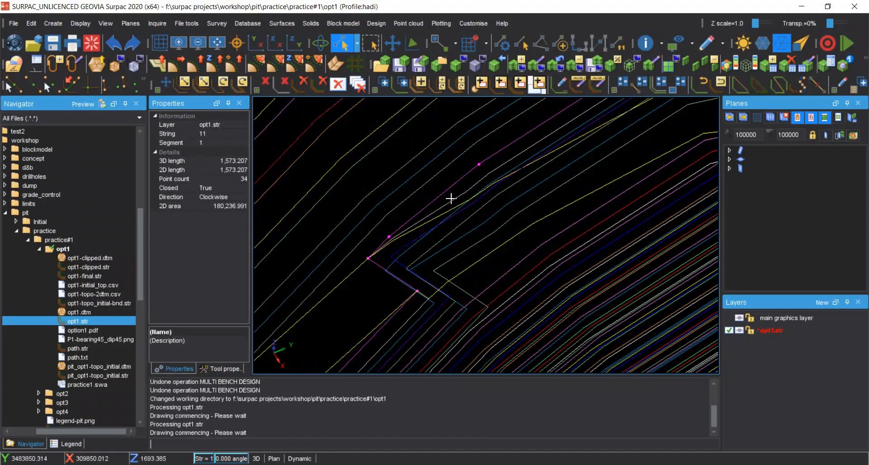
click(454, 198)
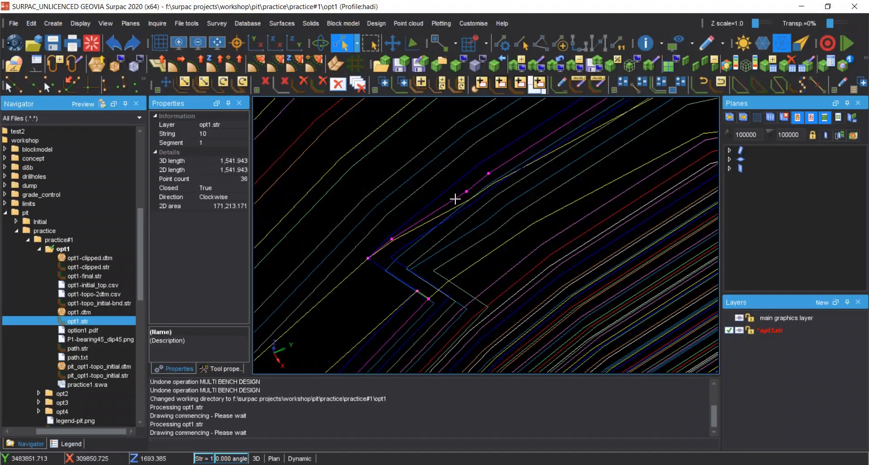
Undo the last Multi bench design and return to plan view over the pit floor.
click(113, 43)
middle_drag(566, 279, 553, 267)
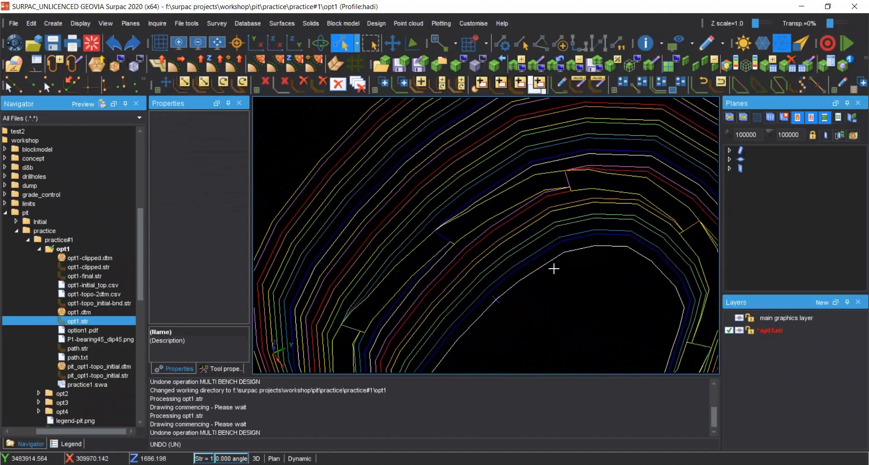
text(p)
key(Return)
middle_drag(593, 222, 529, 285)
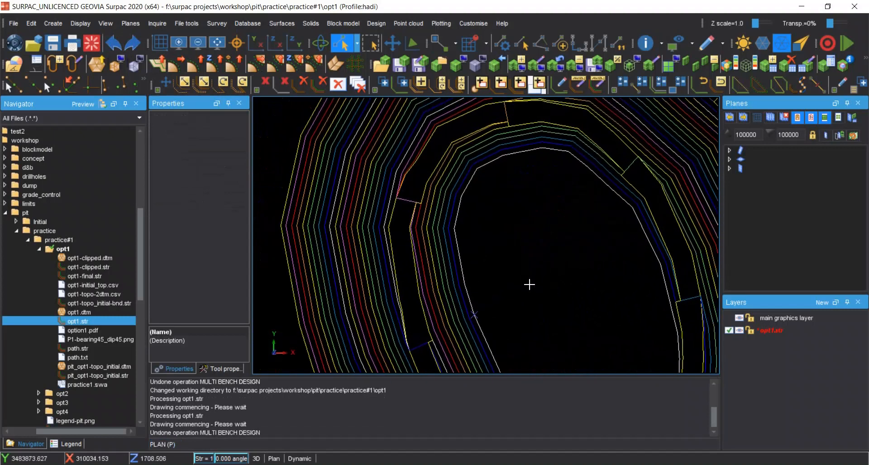
Erase the temporary markers from the graphics with the ERTM command.
key(Escape)
text(ertm)
key(Return)
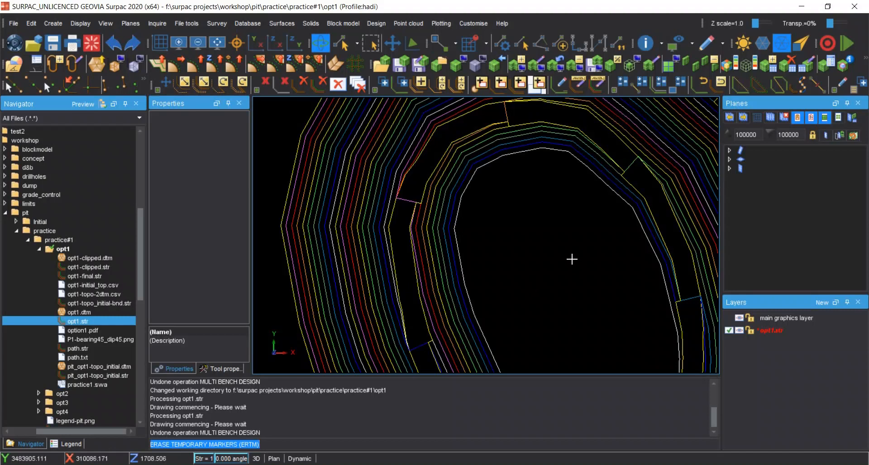
key(Return)
middle_drag(533, 239, 537, 250)
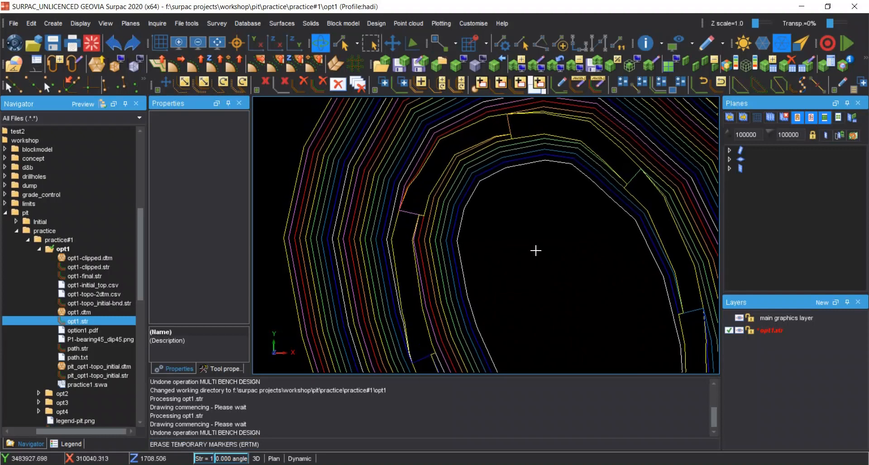
Renumber segment 1 of string 1, the white pit-floor outline, to string 30.
click(560, 85)
click(484, 192)
drag(503, 173, 619, 262)
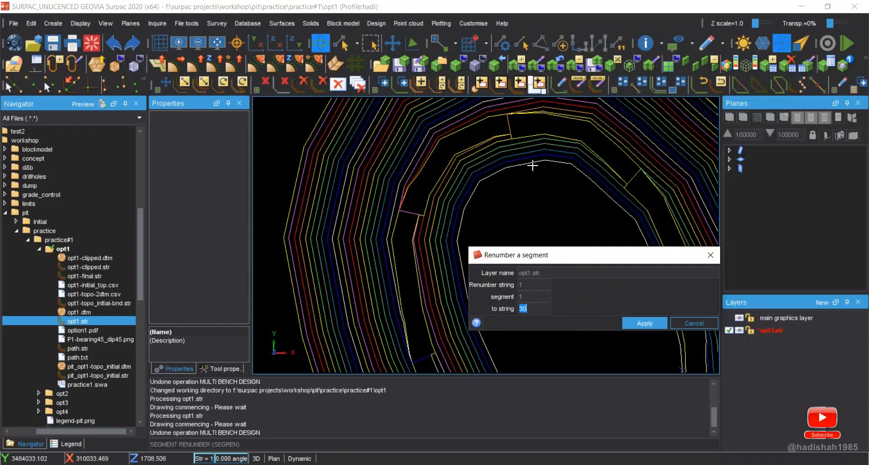
click(633, 324)
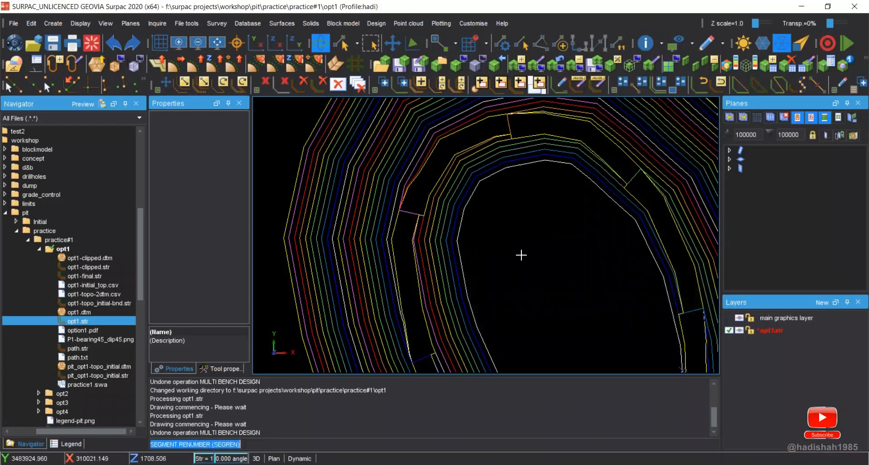
Run Multi bench design on the string 30 pit-floor segment, reusing the last values for all fields.
middle_drag(537, 277, 493, 244)
scroll(493, 245, down, 2)
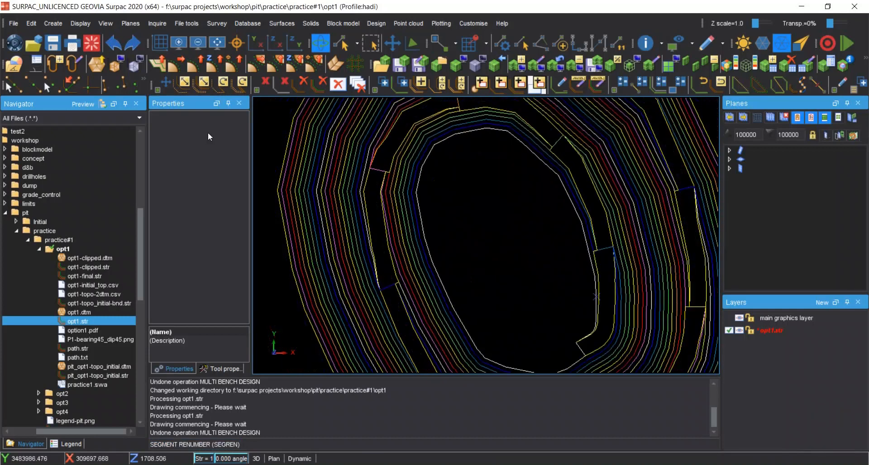
click(159, 64)
click(577, 295)
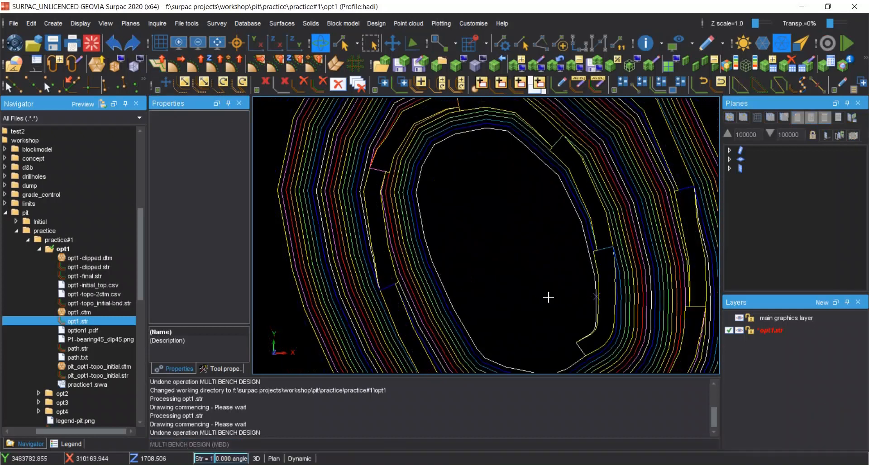
right_click(486, 401)
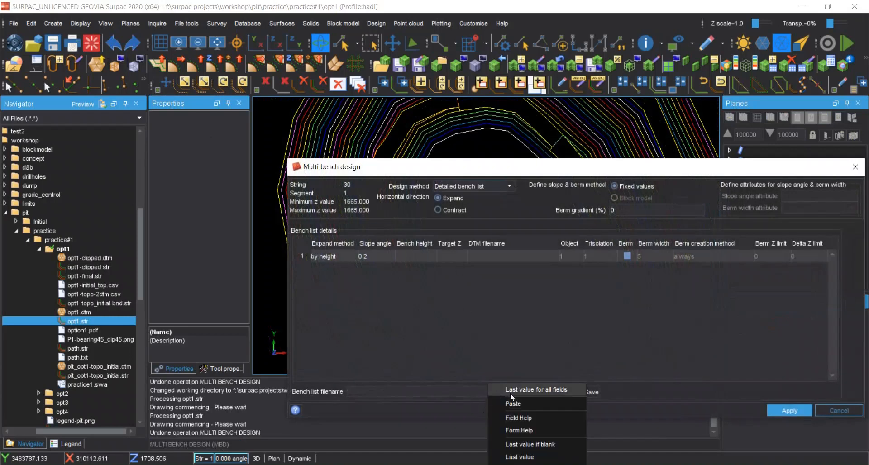
click(507, 391)
click(792, 413)
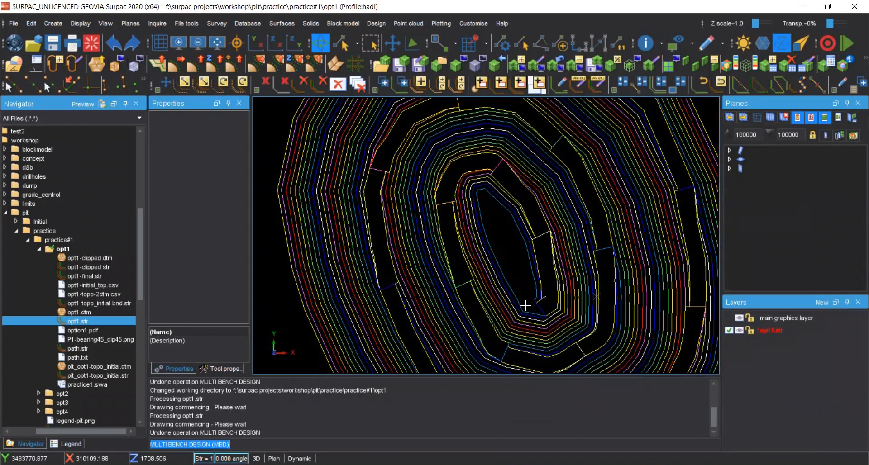
Examine the narrow pit bottom with its ramp end and the ramp corner on the string 30 bench.
scroll(539, 301, up, 5)
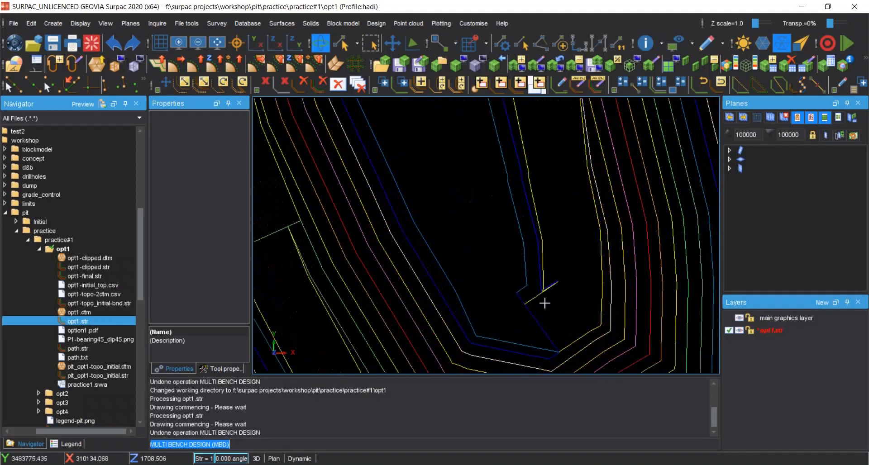
scroll(542, 285, up, 2)
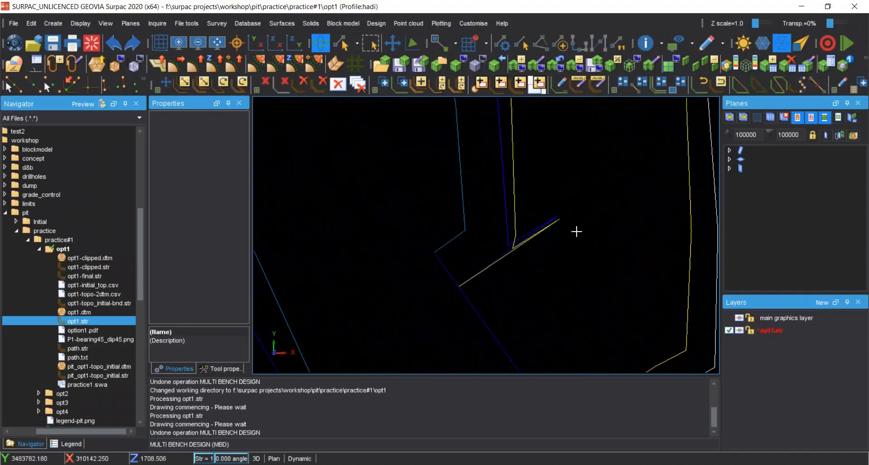
key(Escape)
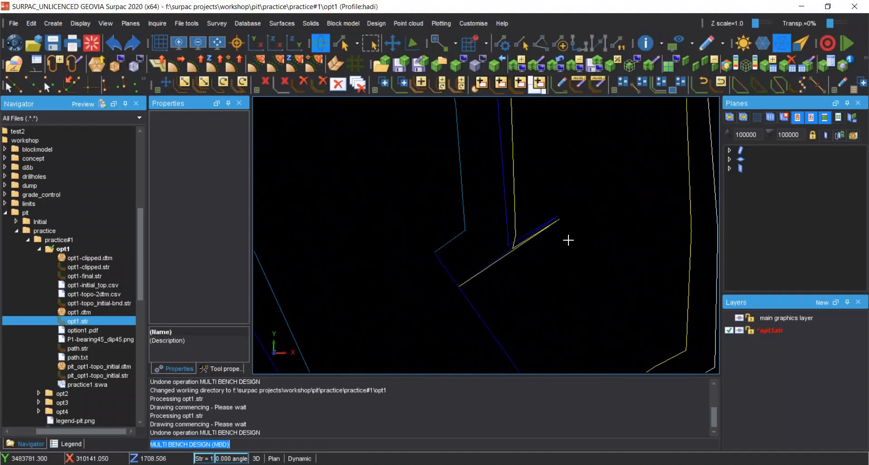
scroll(569, 240, down, 3)
scroll(569, 240, down, 2)
scroll(551, 277, down, 2)
scroll(530, 290, up, 2)
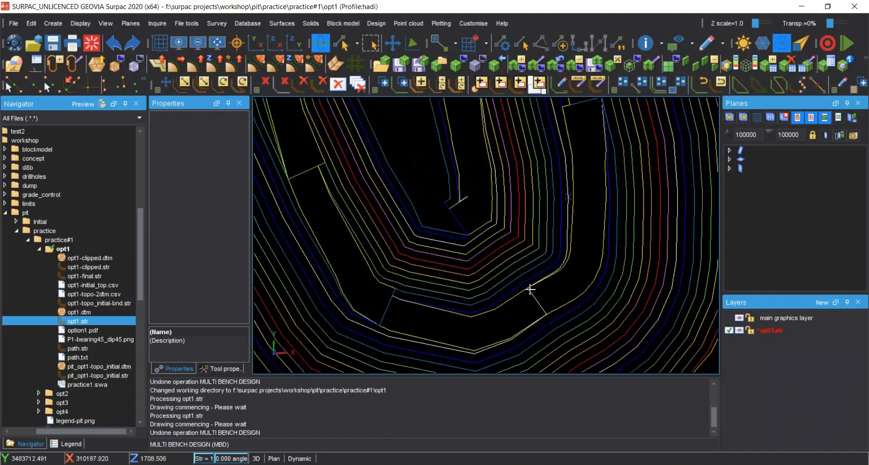
scroll(531, 290, up, 2)
scroll(530, 292, up, 2)
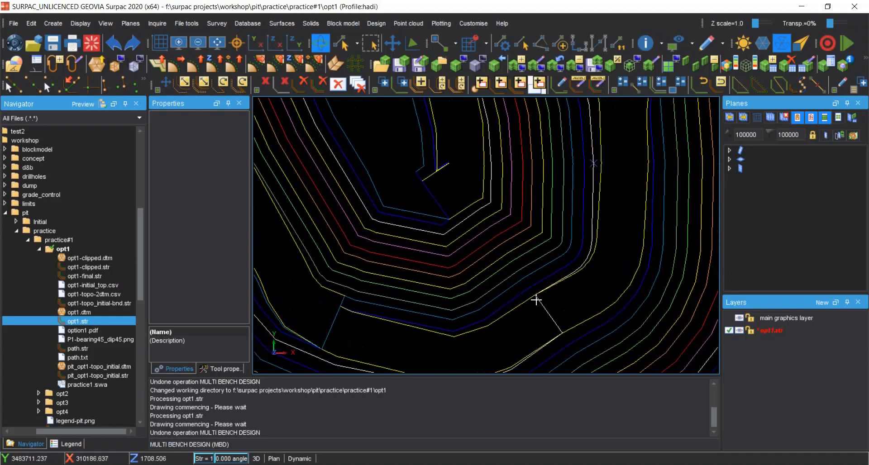
Identify the point at the inner ramp corner on string 30 with the IDP command.
middle_drag(538, 311, 536, 257)
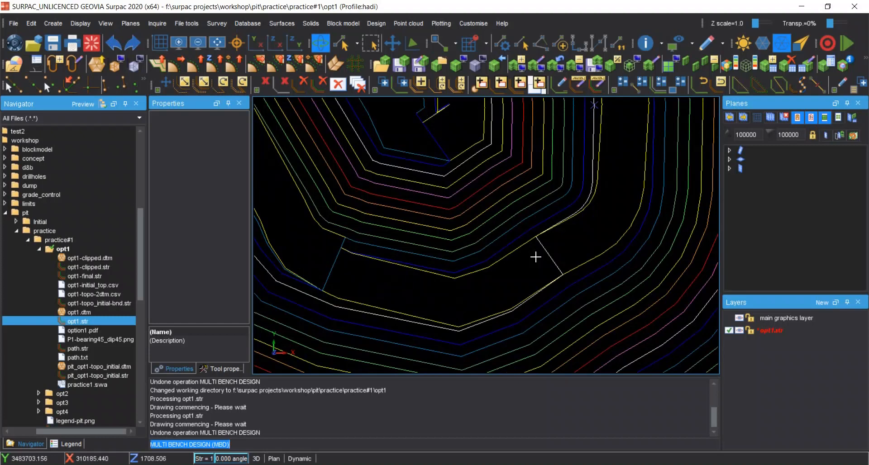
text(idp)
key(Return)
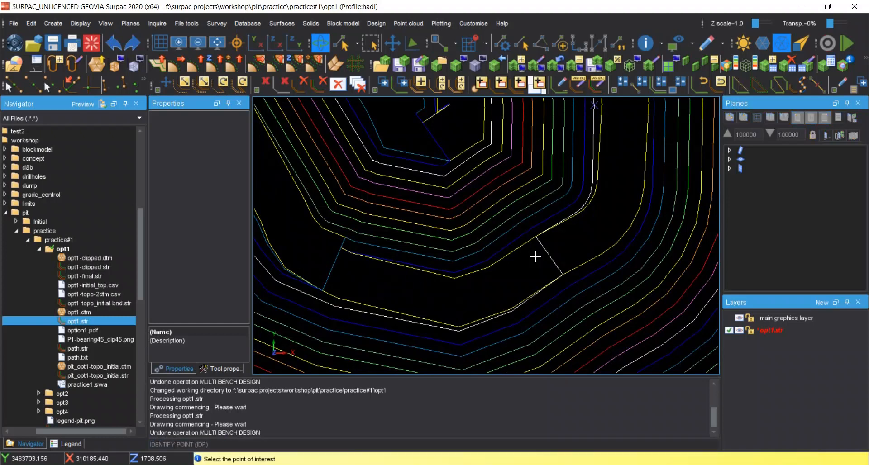
click(542, 243)
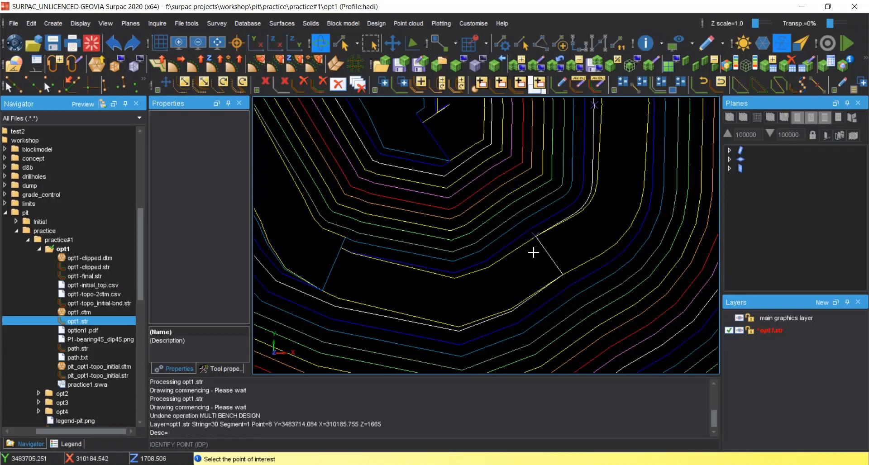
key(Escape)
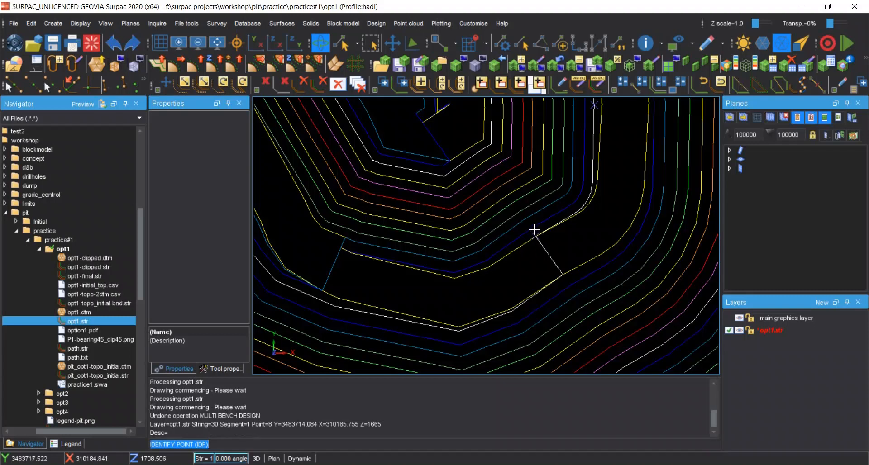
middle_drag(545, 242, 551, 246)
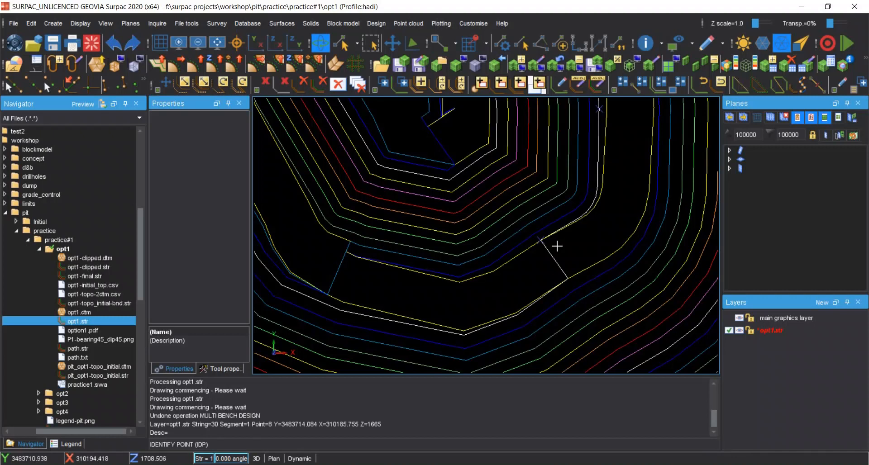
key(Escape)
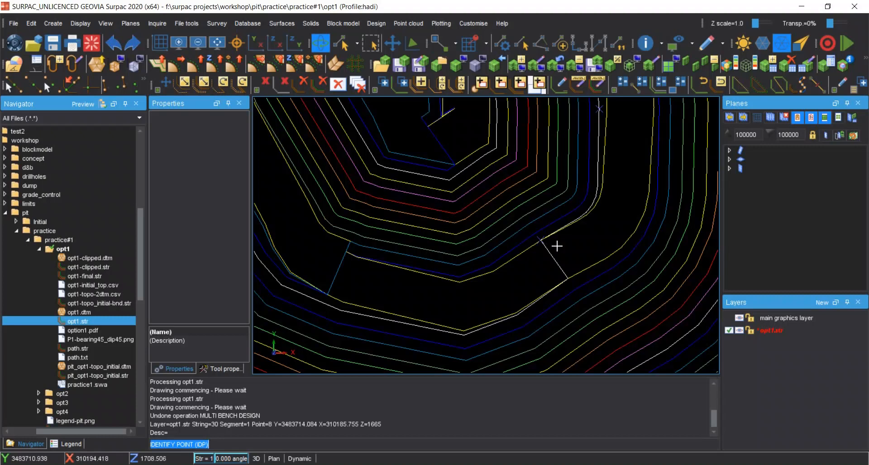
Undo the Multi bench design and contract the string 30 segment by berm width, using a fixed width of 6.
click(119, 46)
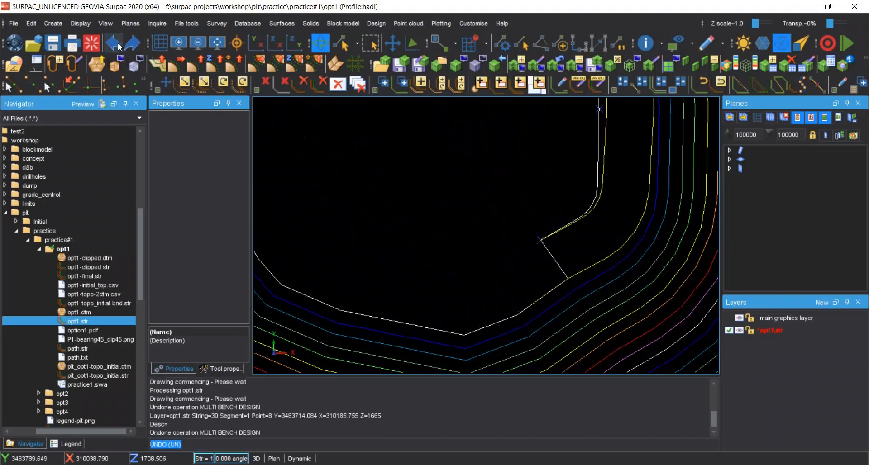
click(181, 65)
click(563, 213)
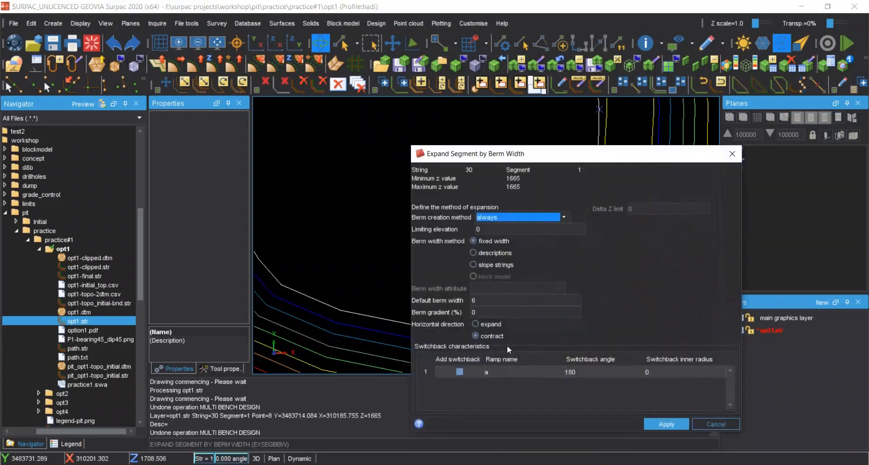
right_click(516, 300)
click(624, 411)
click(666, 424)
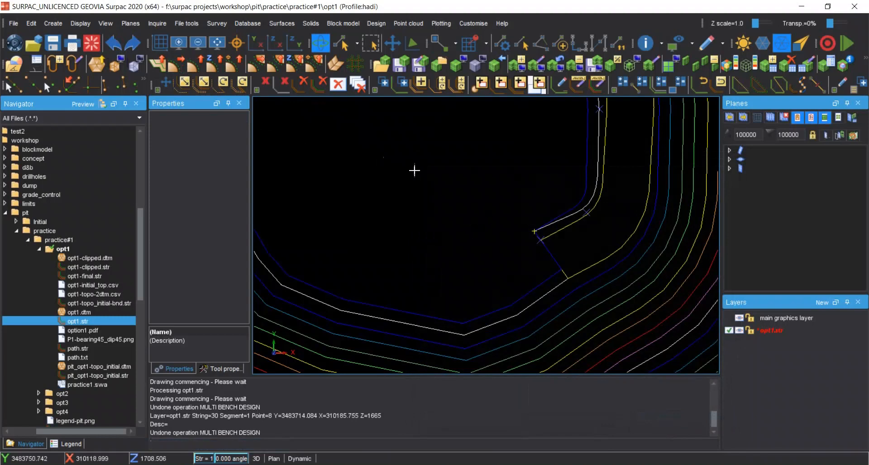
Run Multi bench design on the contracted string 31 segment, contracting to elevation 1605 with slope angle 64, bench height 10 and berm width 6.
click(160, 65)
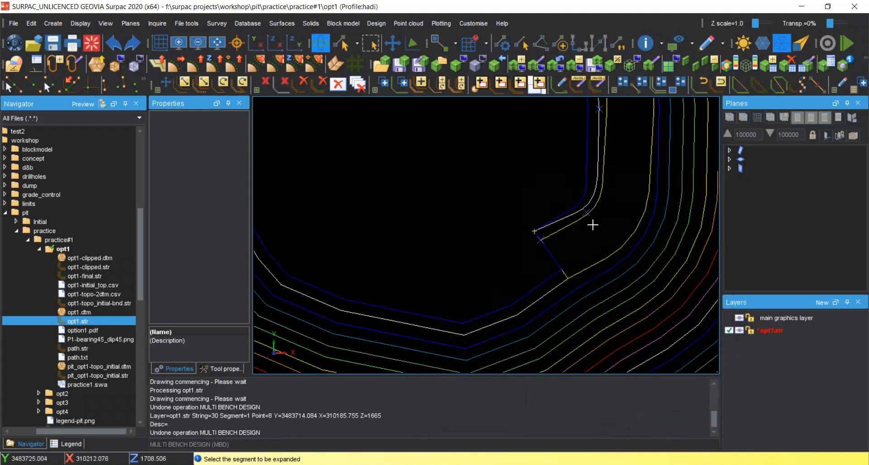
click(569, 197)
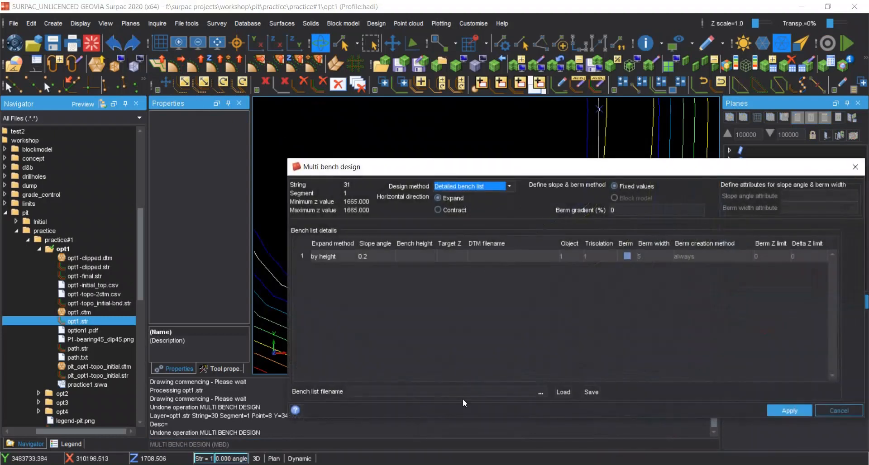
right_click(465, 398)
click(535, 390)
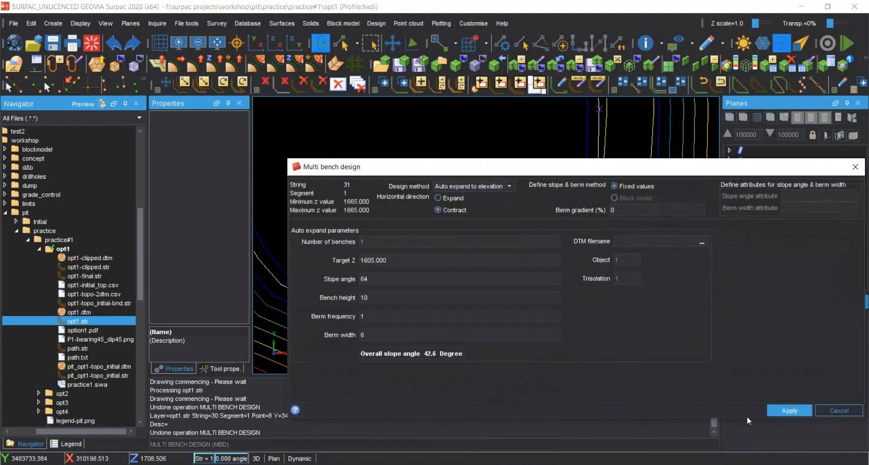
click(794, 411)
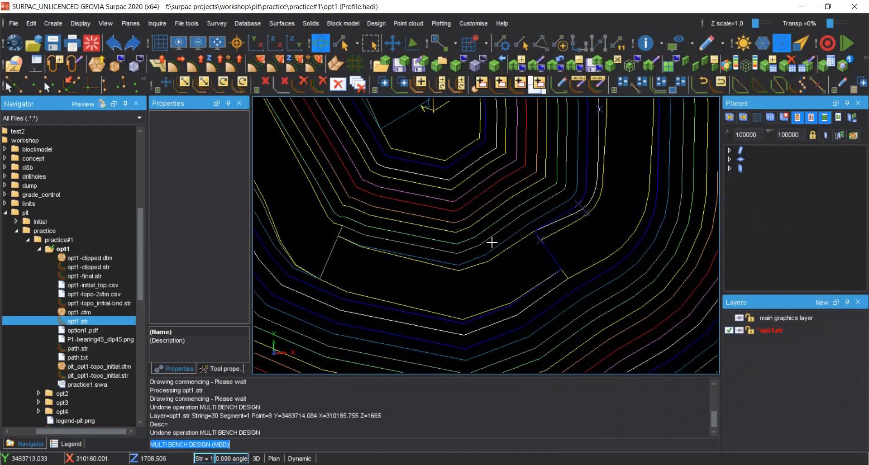
Draw point markers on the strings around the narrow pit bottom with the DRWM command.
middle_drag(443, 159, 505, 270)
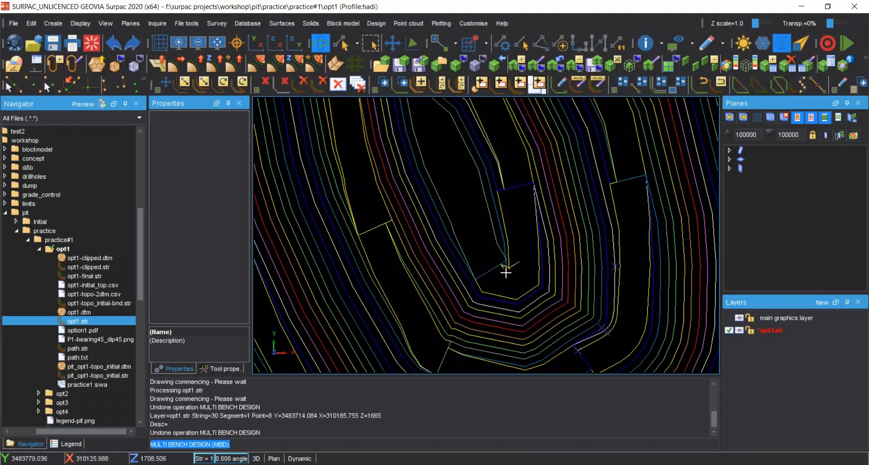
scroll(505, 270, up, 5)
middle_drag(516, 288, 490, 252)
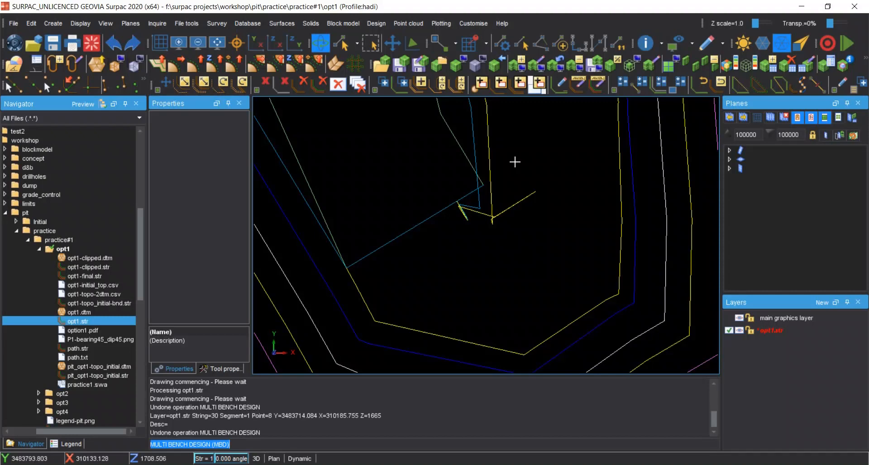
text(drwm)
key(Return)
key(Return)
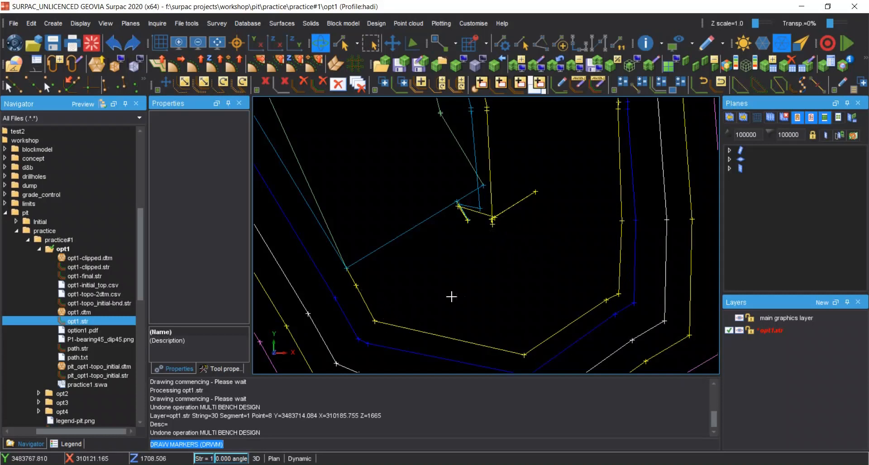
Delete the innermost bench segments at the pit bottom, inside the string 41 segment, and erase the temporary markers.
middle_drag(469, 282, 474, 287)
scroll(477, 282, down, 3)
middle_drag(480, 197, 485, 316)
middle_drag(461, 213, 463, 239)
scroll(500, 238, up, 3)
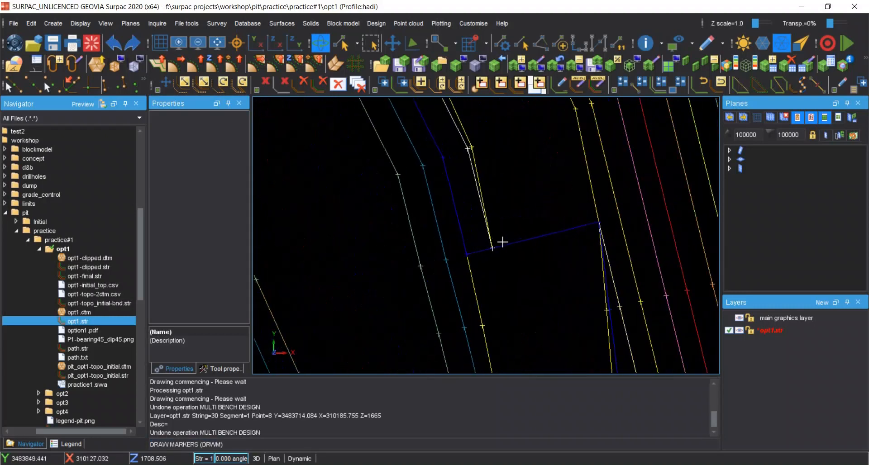
click(825, 85)
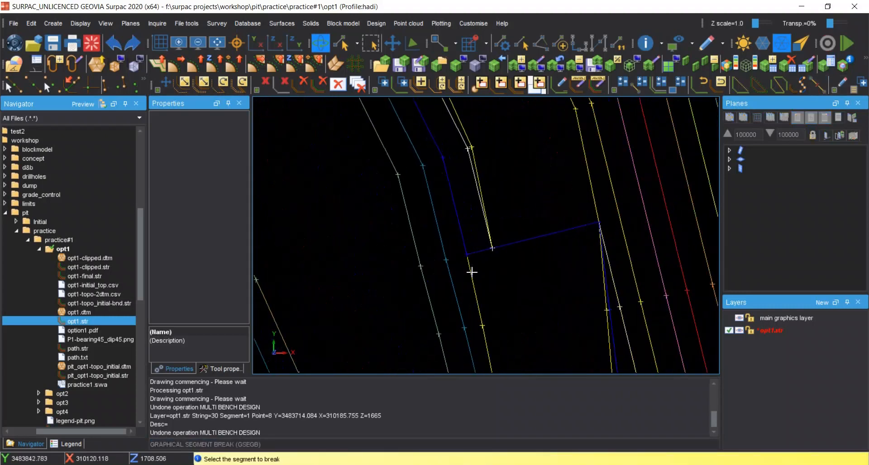
scroll(456, 236, down, 2)
click(285, 85)
click(487, 313)
click(556, 338)
click(489, 324)
click(460, 325)
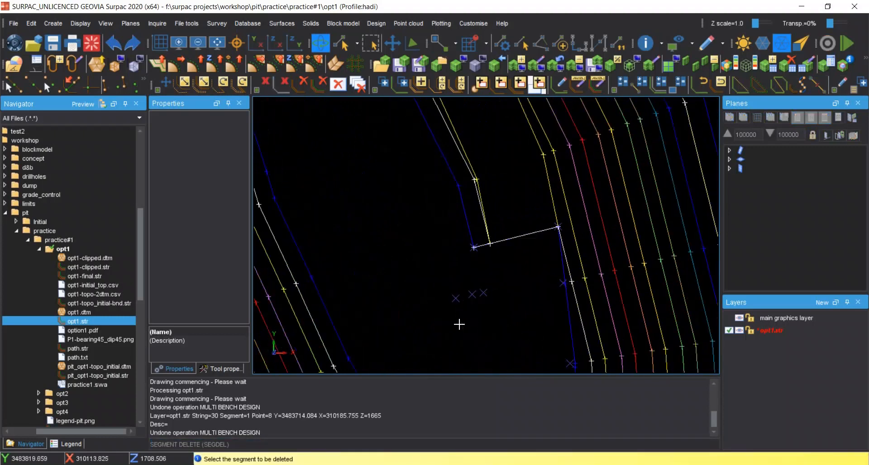
scroll(459, 325, down, 3)
key(Escape)
text(ertm)
key(Return)
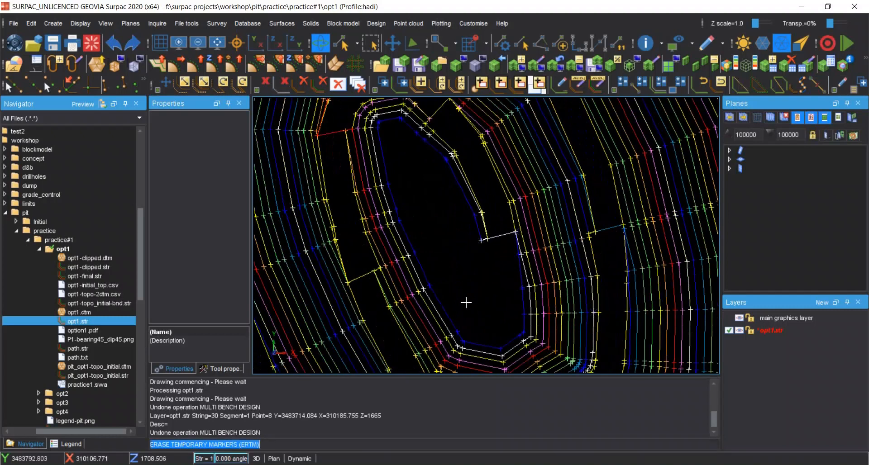
Edit the ramp definition of the string 41 floor segment, setting its gradient to 1:10 and its width to 16.
scroll(466, 303, up, 2)
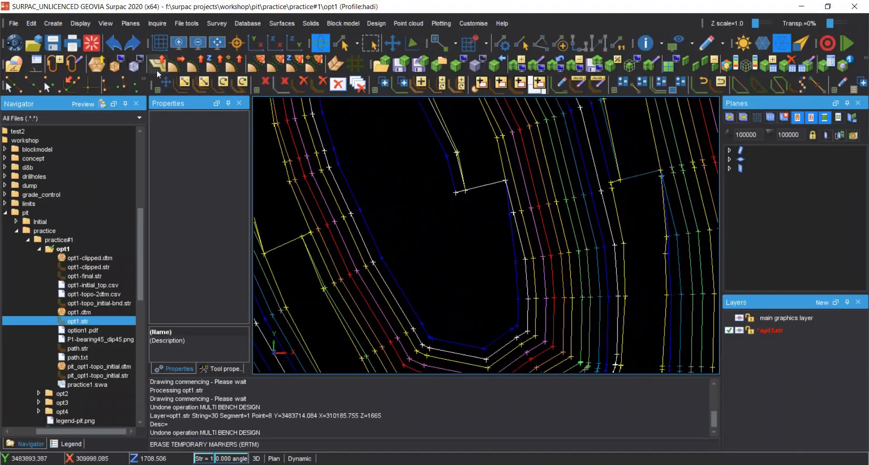
click(78, 69)
click(474, 339)
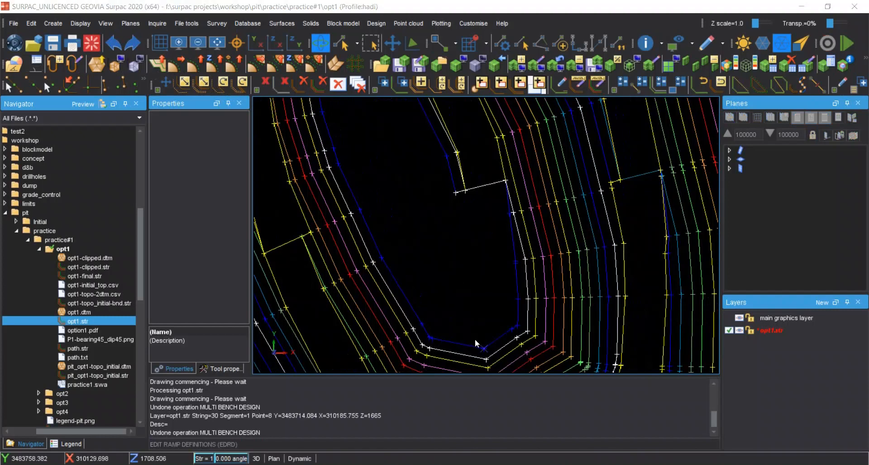
click(523, 270)
text(10)
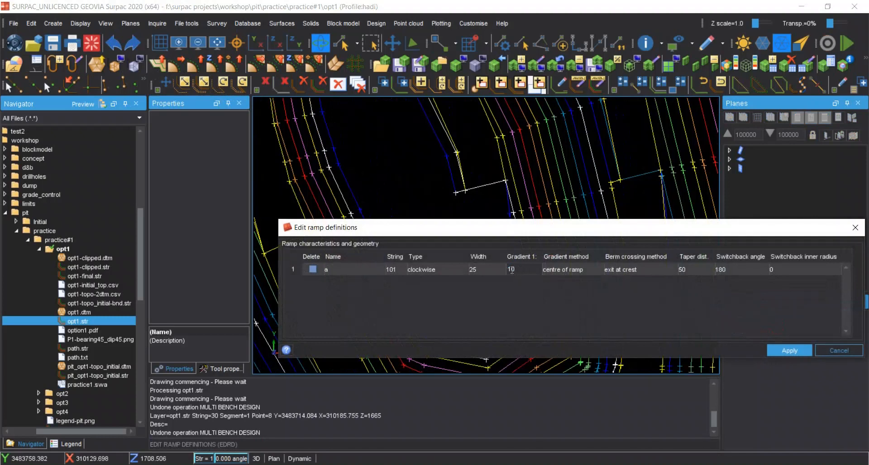
click(493, 271)
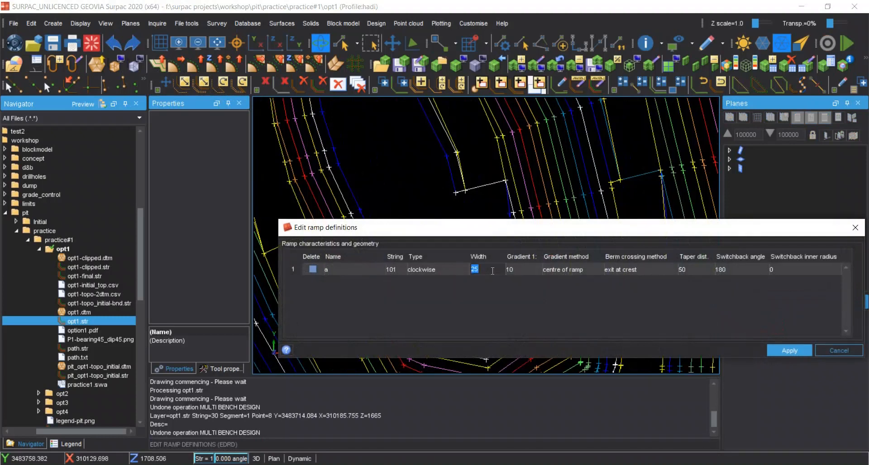
text(16)
drag(626, 234, 535, 210)
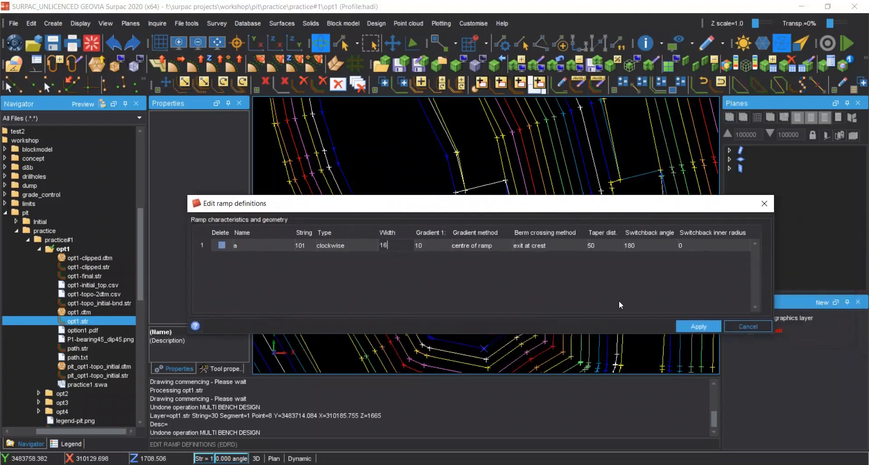
click(694, 326)
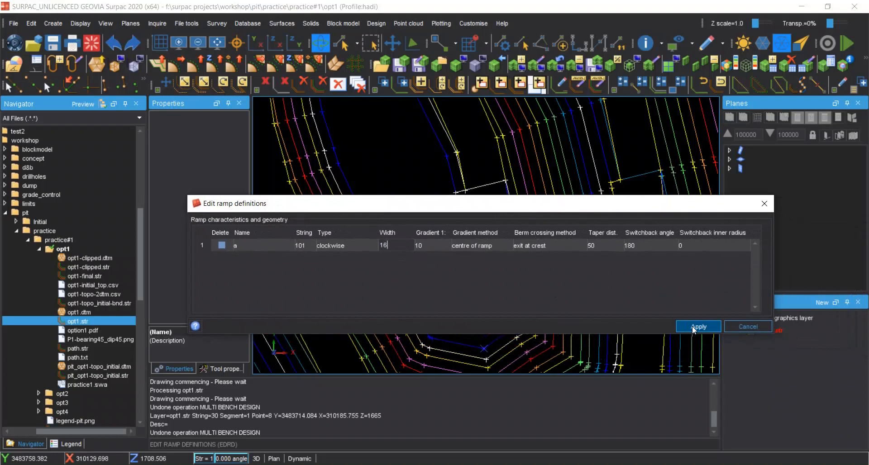
click(694, 326)
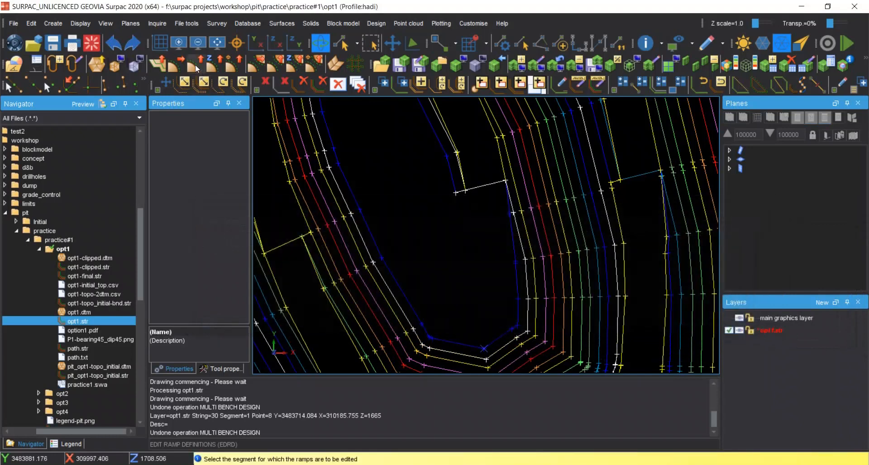
Try to expand the string 41 segment by a bench height of 10, with Z direction down and horizontal direction contract.
click(468, 332)
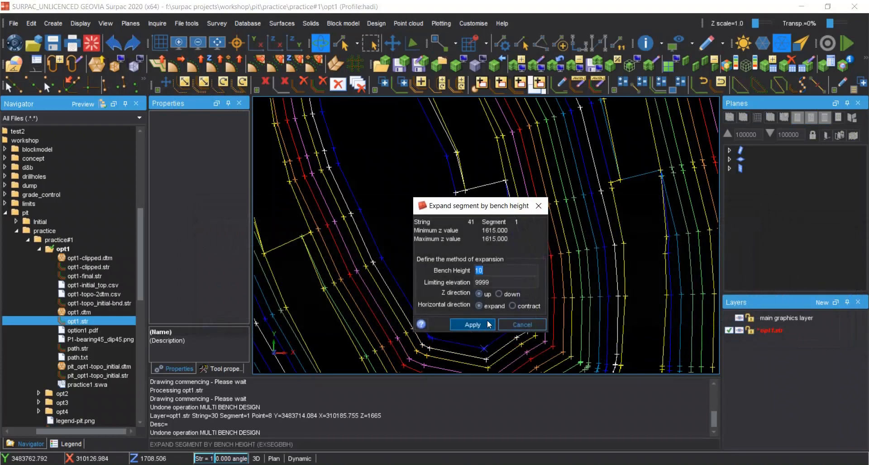
click(500, 295)
click(513, 306)
click(481, 324)
click(433, 256)
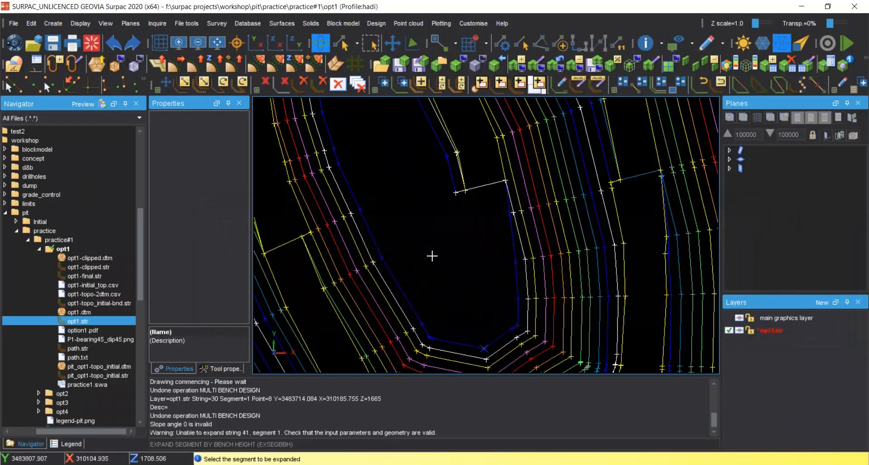
Set the design gradient to an angle of 64 decimal degrees.
click(244, 459)
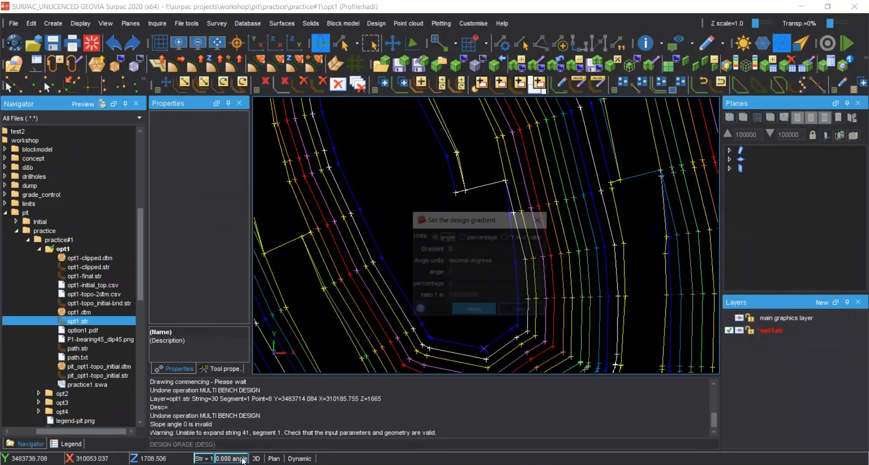
text(64)
click(471, 313)
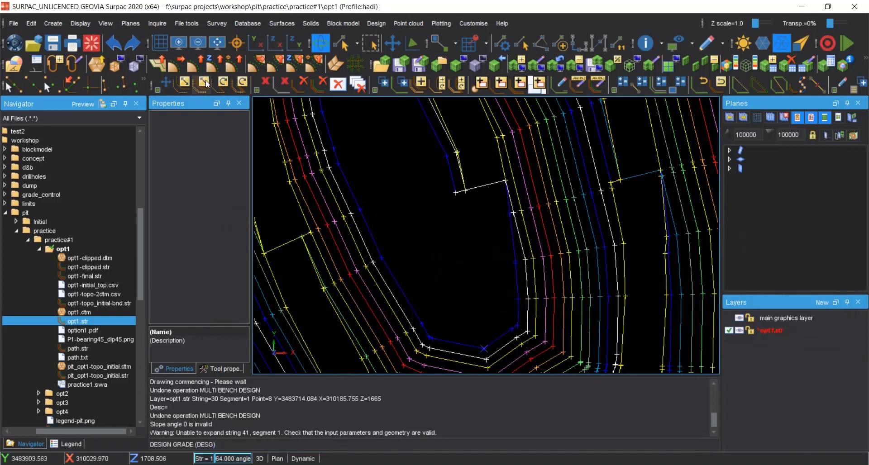
Contract the string 41 segment downward by a bench height of 10, and undo that expansion.
click(195, 65)
click(518, 323)
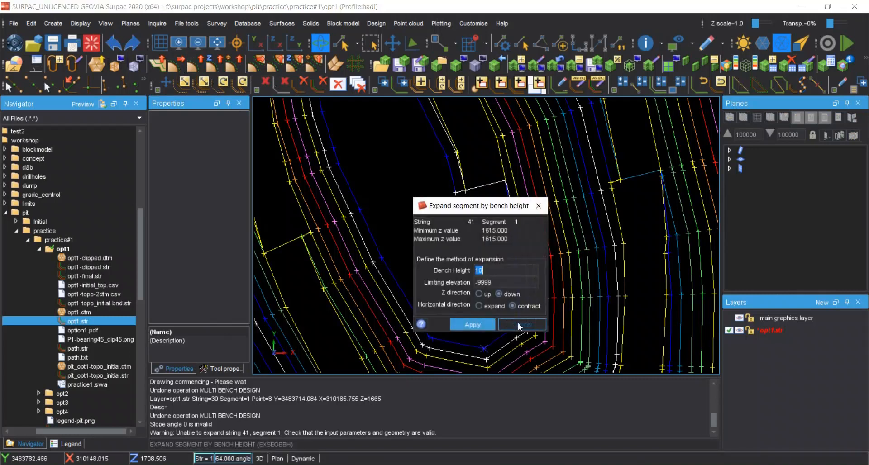
click(486, 320)
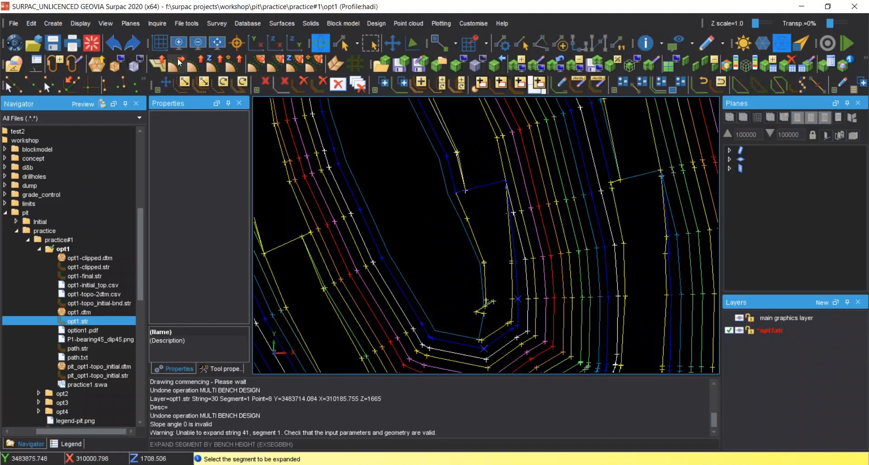
click(112, 44)
Delete the extra point beside the southeast corner of the string 41 floor segment and erase the temporary markers.
scroll(493, 333, up, 3)
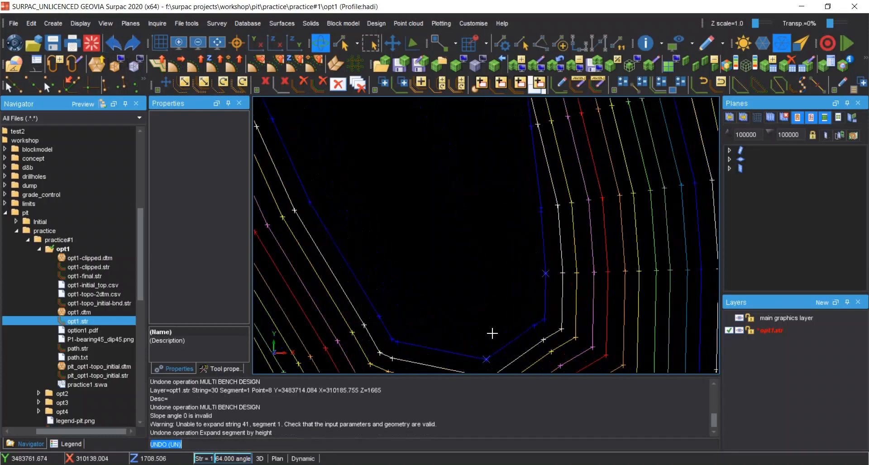
text(DP)
key(Return)
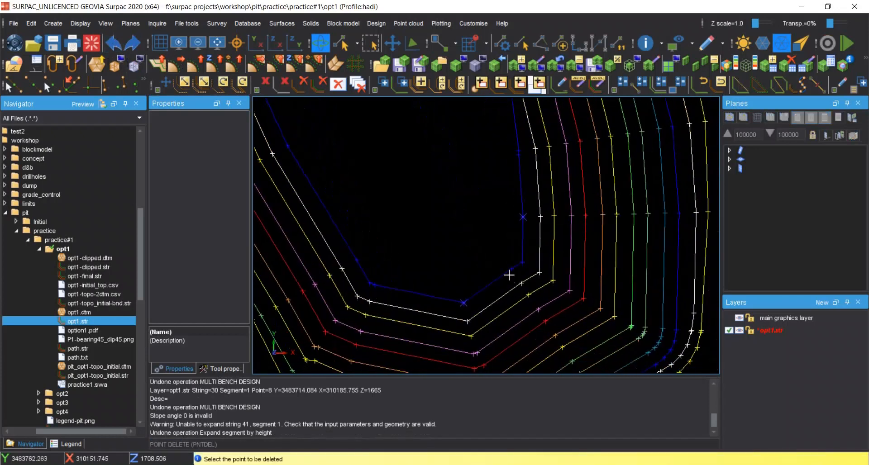
key(Escape)
text(ERTM)
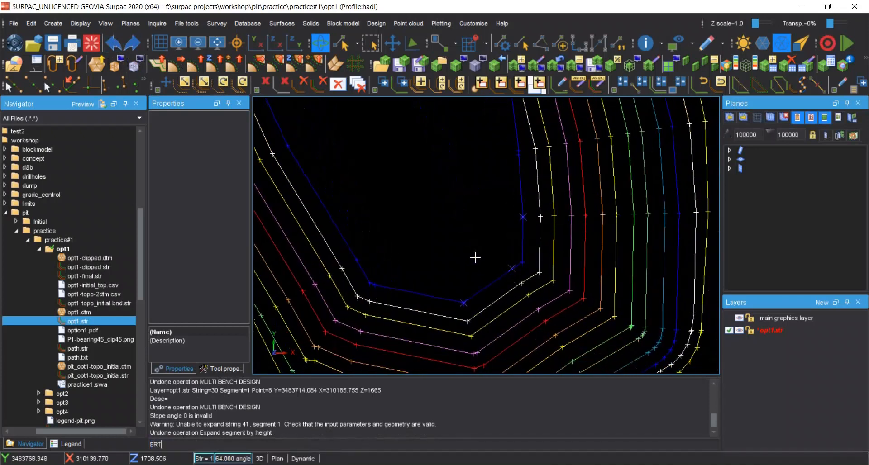
key(Return)
scroll(475, 258, down, 2)
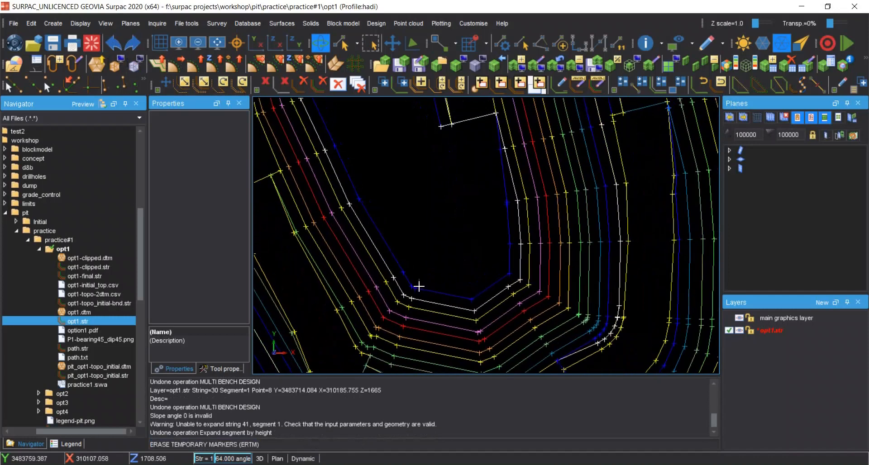
Delete the point at the southwest corner of the string 41 floor segment and erase the temporary markers.
scroll(417, 286, up, 3)
text(DP)
key(Return)
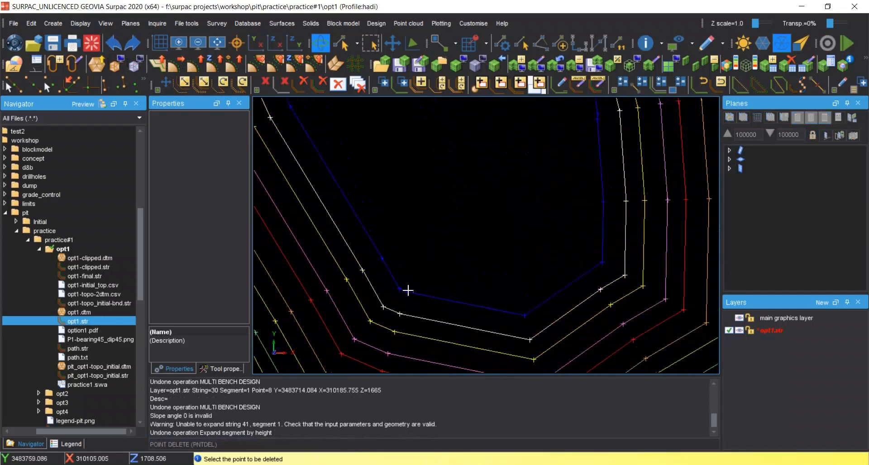
click(407, 290)
scroll(441, 267, down, 2)
key(Escape)
text(ERTM)
key(Return)
Contract the edited string 41 segment downward by a bench height of 10, keeping the previous expansion settings.
scroll(487, 234, down, 3)
middle_drag(487, 235, 470, 273)
middle_drag(472, 242, 455, 270)
click(213, 75)
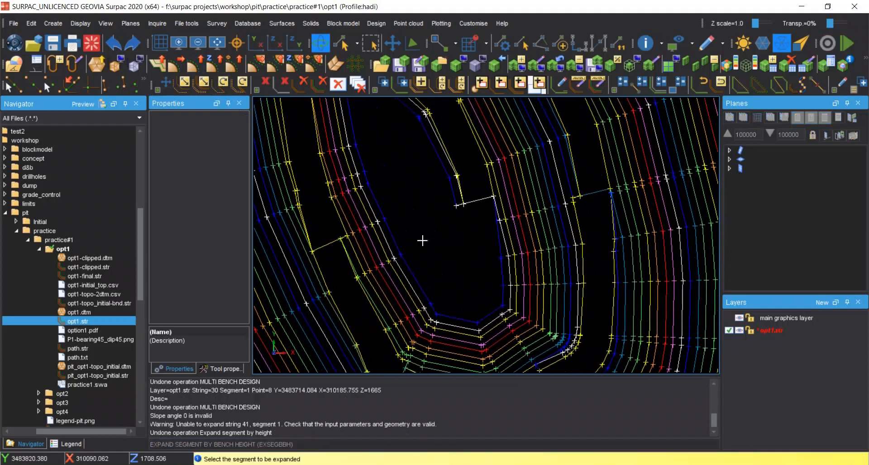
click(485, 297)
click(472, 325)
key(Escape)
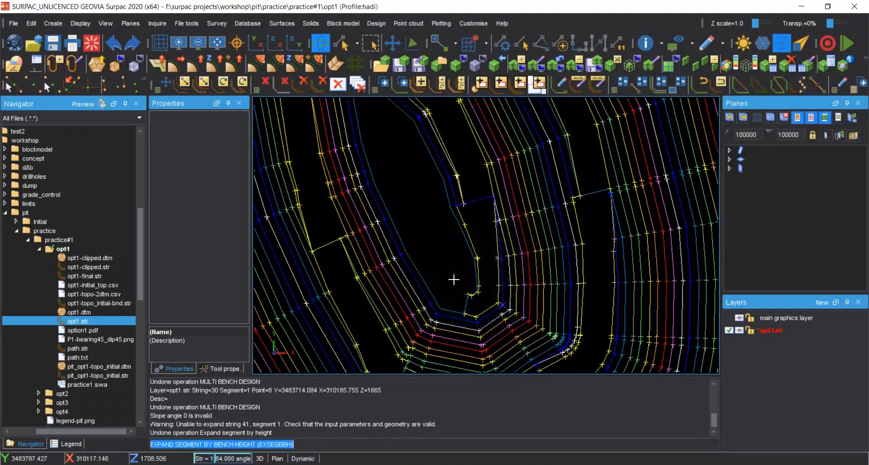
Examine the narrowed ramp end on the lowest bench and the benches across the whole pit.
scroll(454, 281, up, 3)
scroll(457, 312, down, 2)
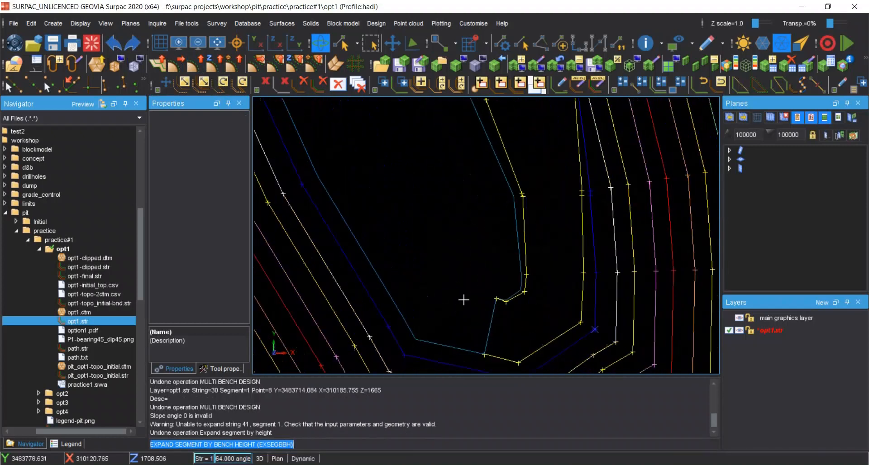
middle_drag(454, 248, 450, 310)
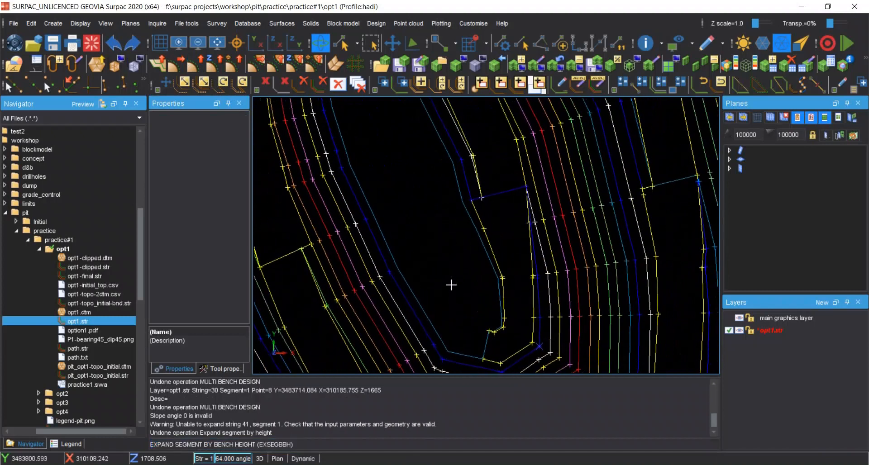
key(Return)
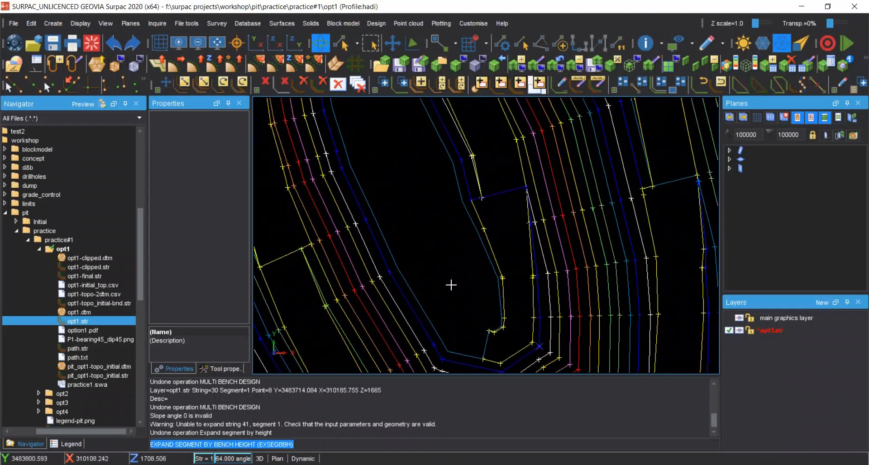
scroll(452, 285, down, 2)
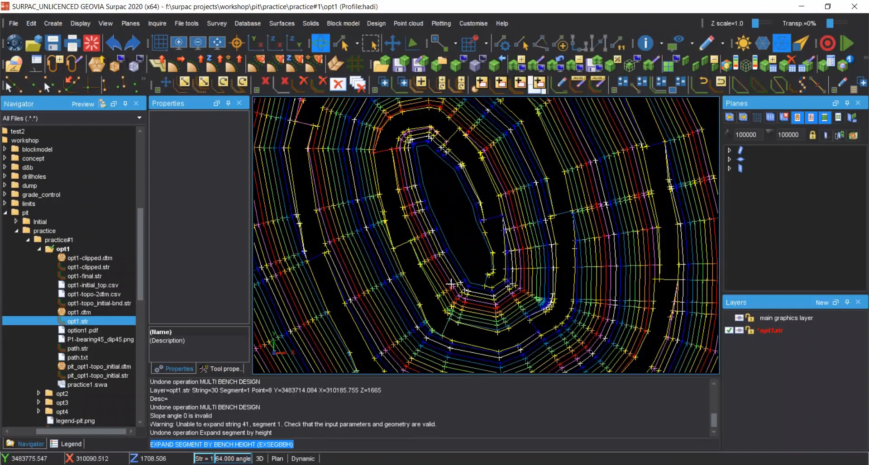
scroll(452, 285, down, 1)
scroll(458, 289, down, 2)
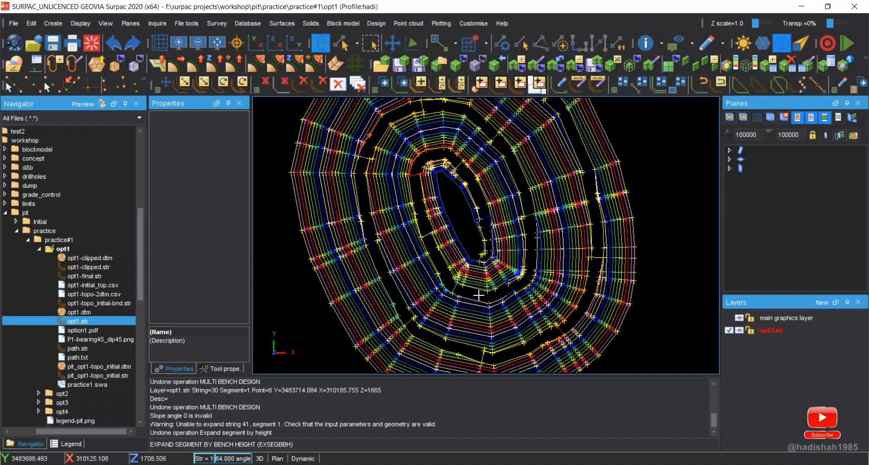
scroll(489, 260, up, 5)
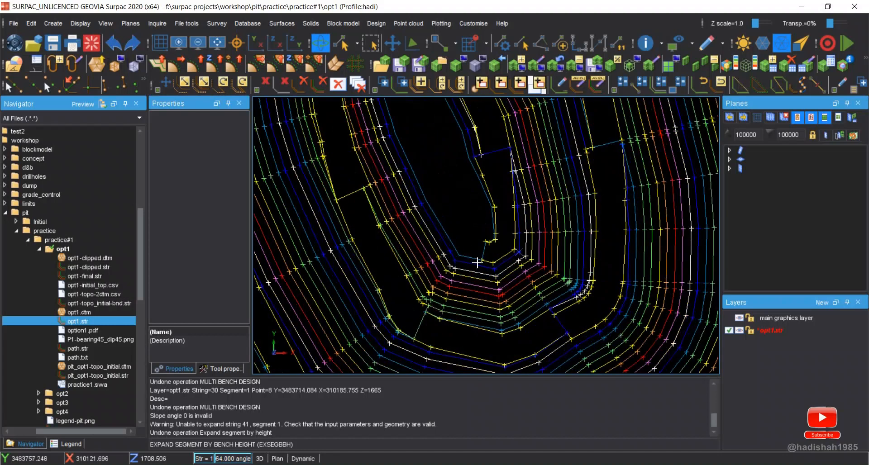
middle_drag(506, 242, 493, 276)
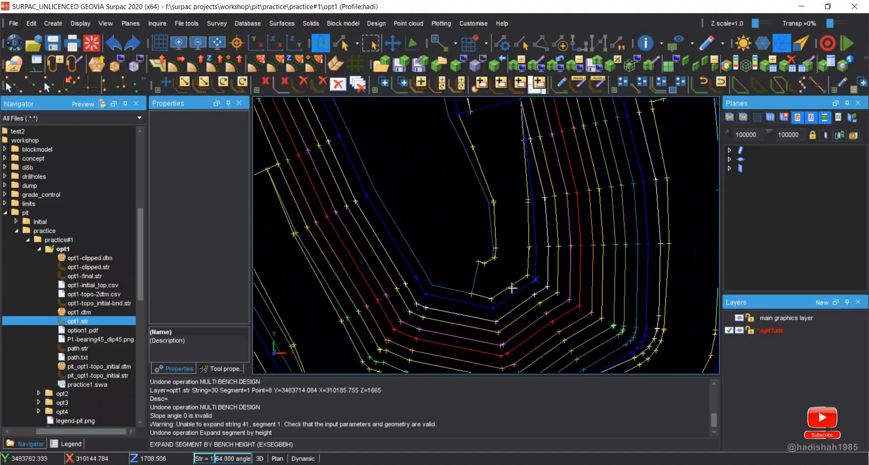
middle_drag(501, 193, 502, 230)
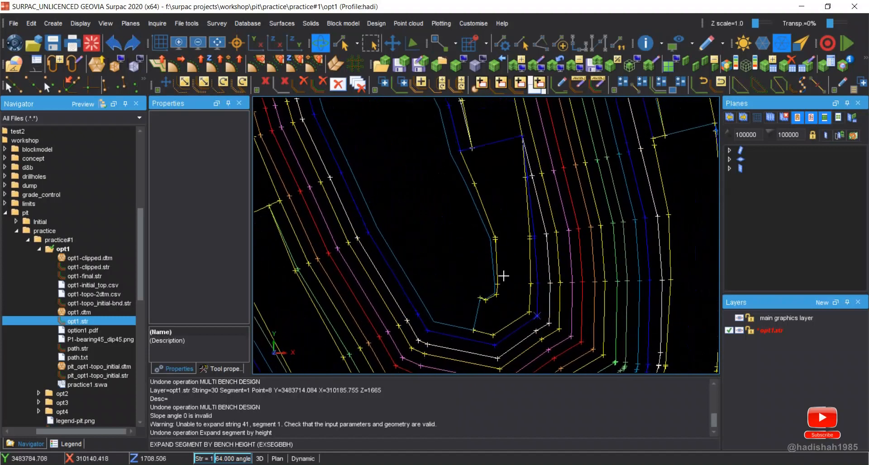